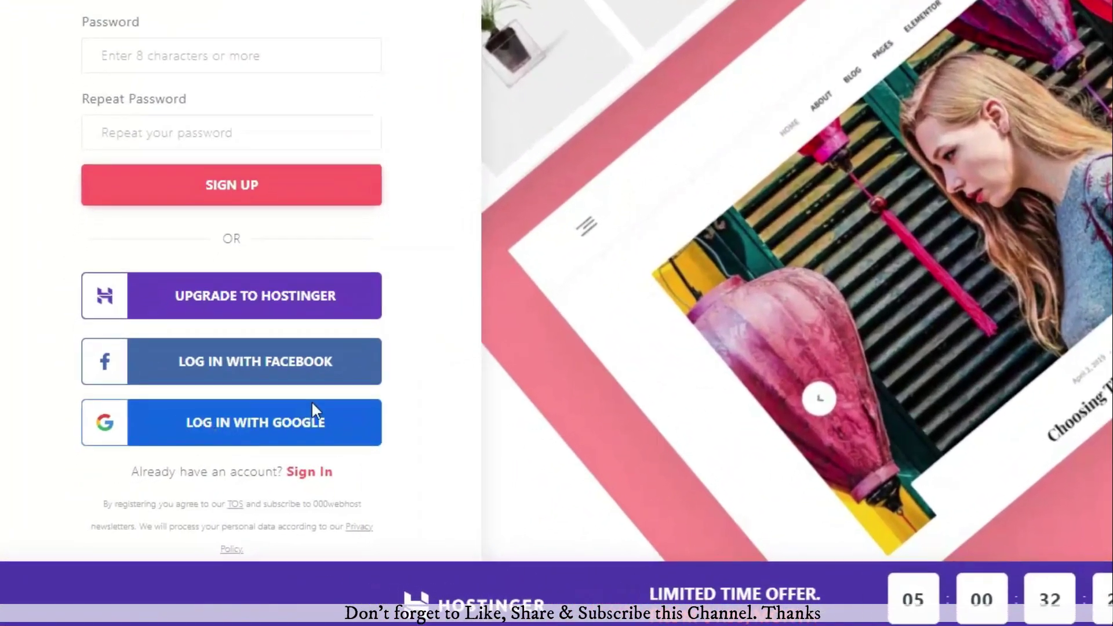
Step: Sign in to 000webhost with the existing Google account
{"action": "left_click", "coordinate": [177, 453]}
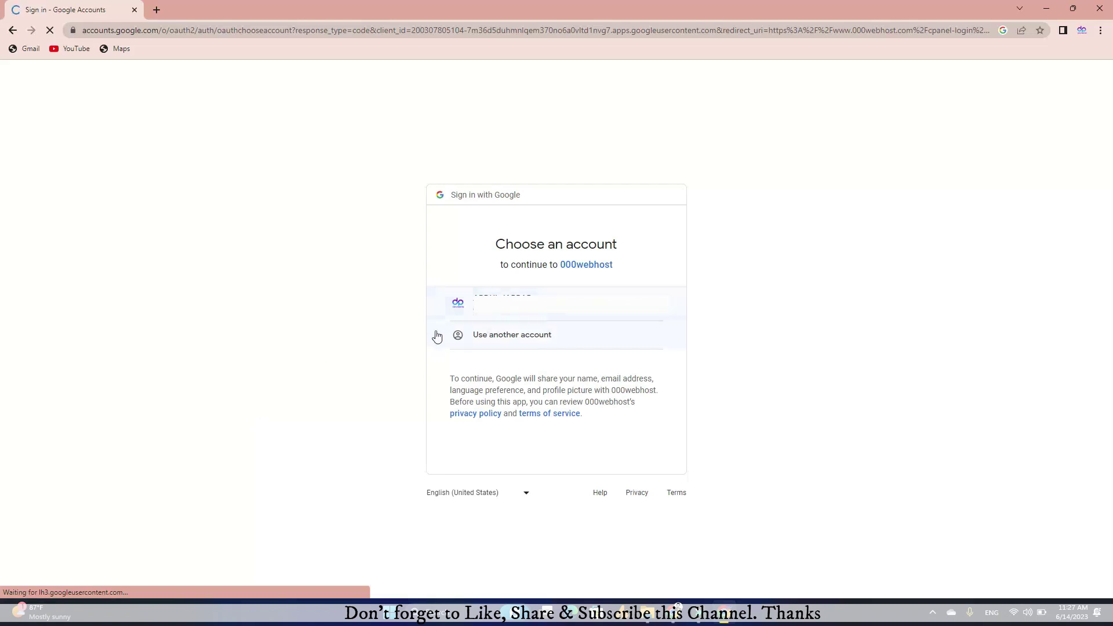
{"action": "left_click", "coordinate": [472, 312]}
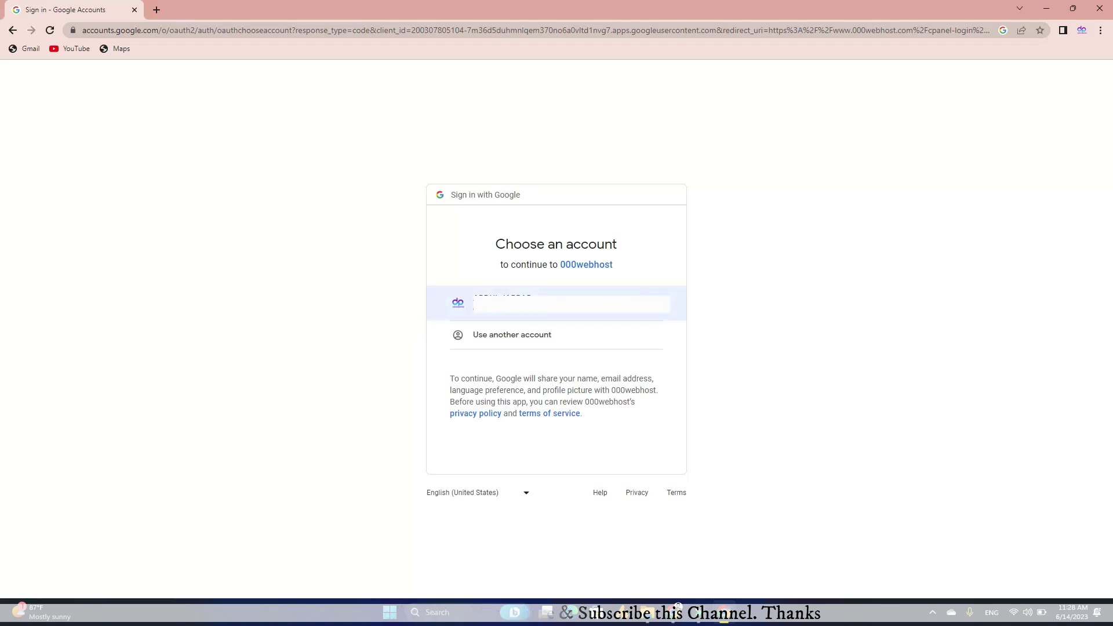
{"action": "left_click", "coordinate": [479, 294]}
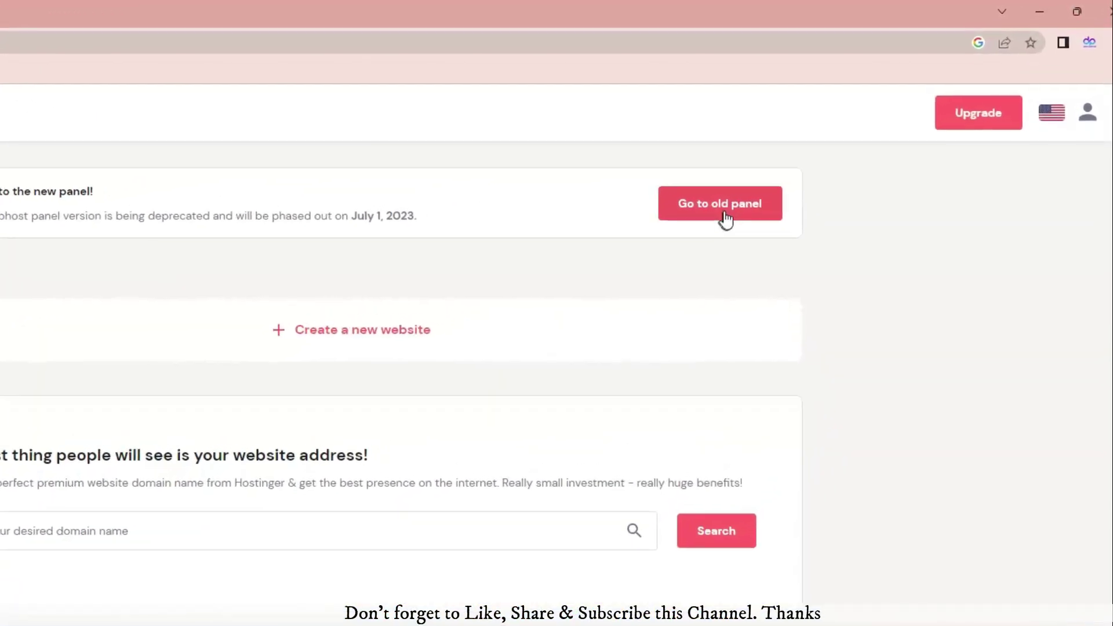
Step: Switch to the old 000webhost panel
{"action": "left_click", "coordinate": [659, 255]}
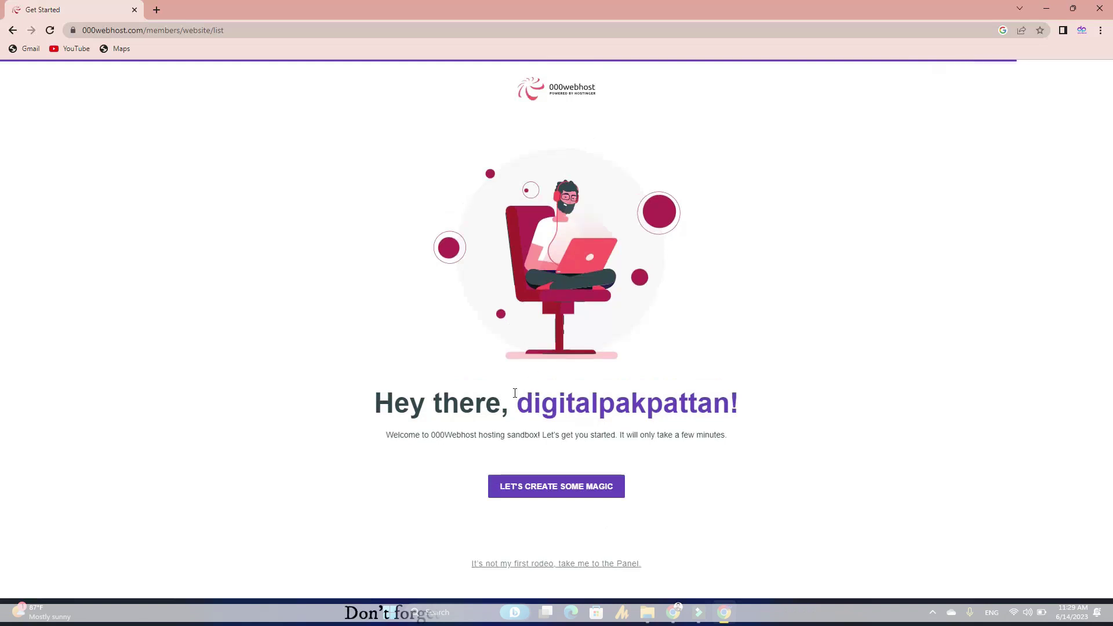
{"action": "left_click_drag", "start_coordinate": [515, 393], "coordinate": [729, 398]}
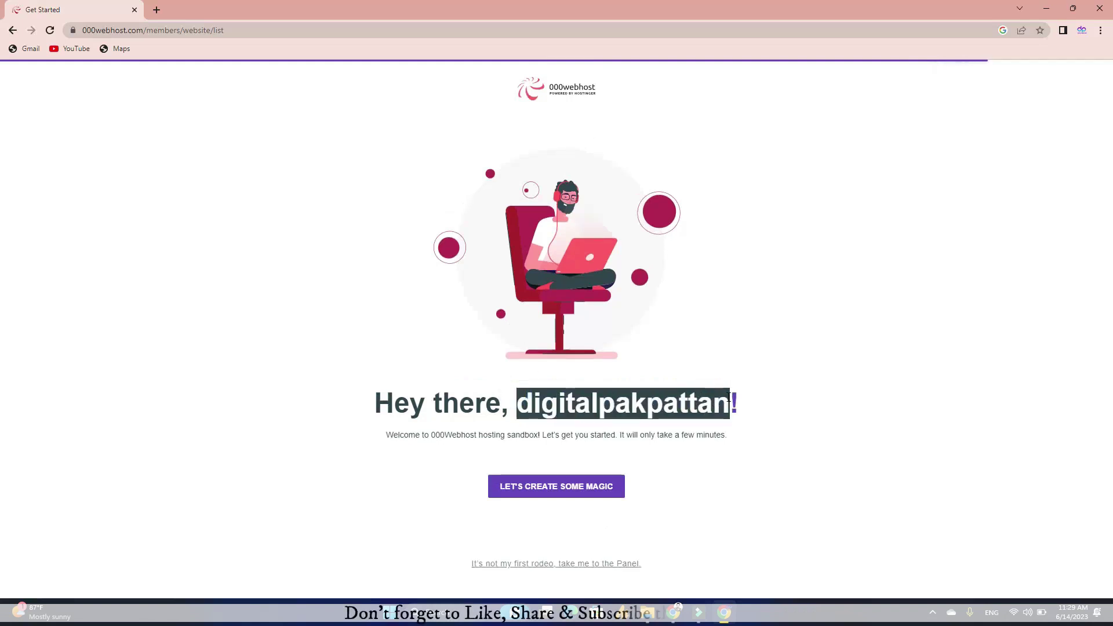
{"action": "left_click", "coordinate": [729, 398]}
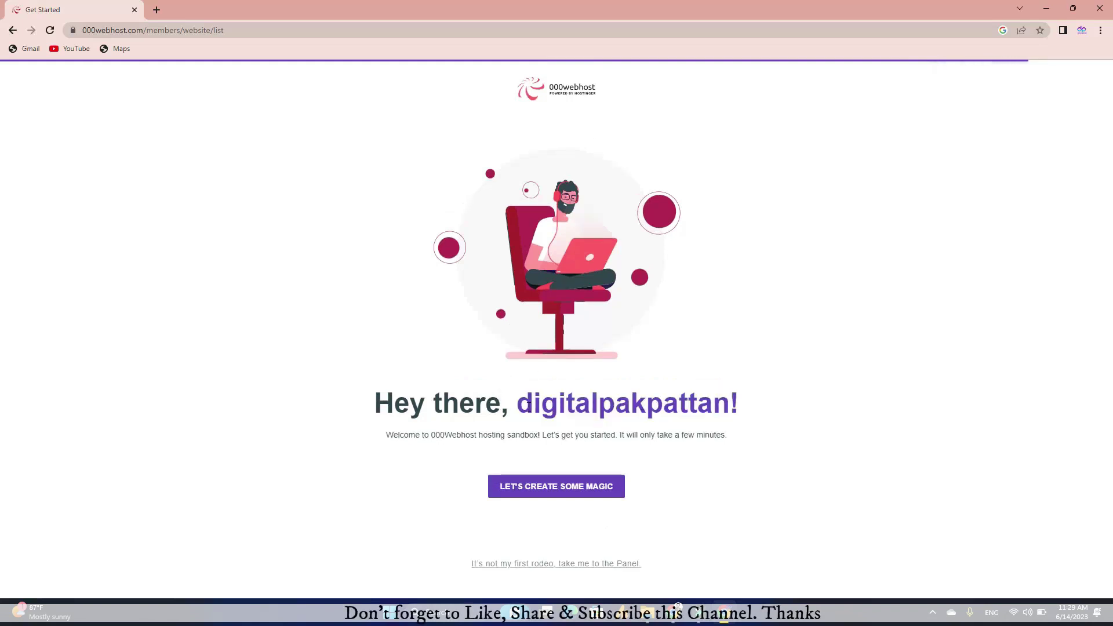
Step: Start the new-website wizard with LET'S CREATE SOME MAGIC
{"action": "left_click_drag", "start_coordinate": [523, 404], "coordinate": [724, 404]}
{"action": "left_click", "coordinate": [562, 502]}
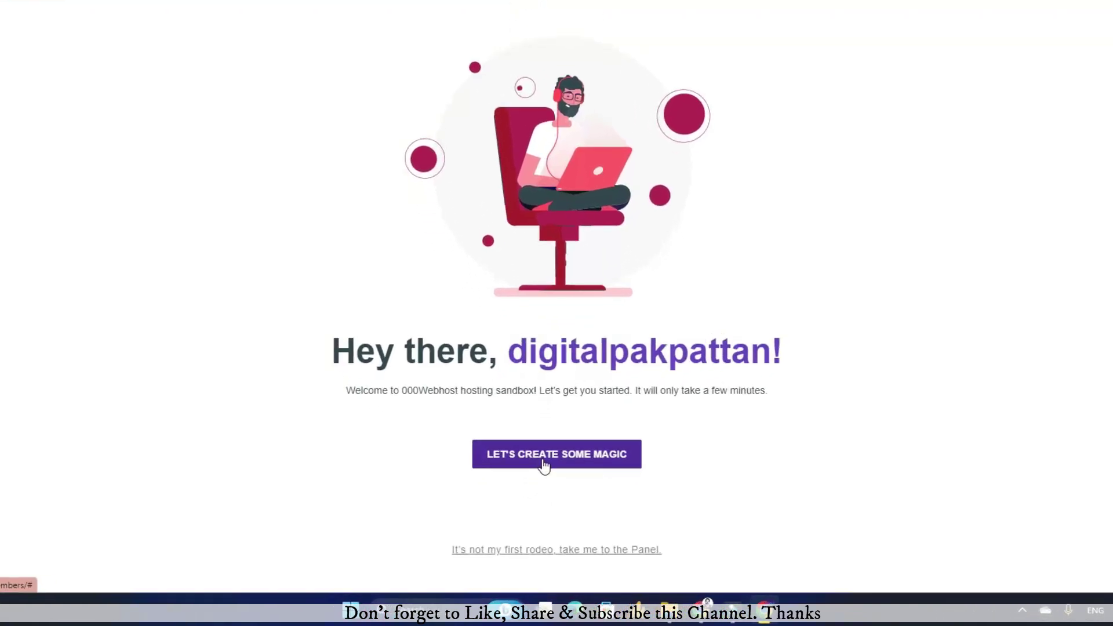
{"action": "left_click", "coordinate": [544, 463]}
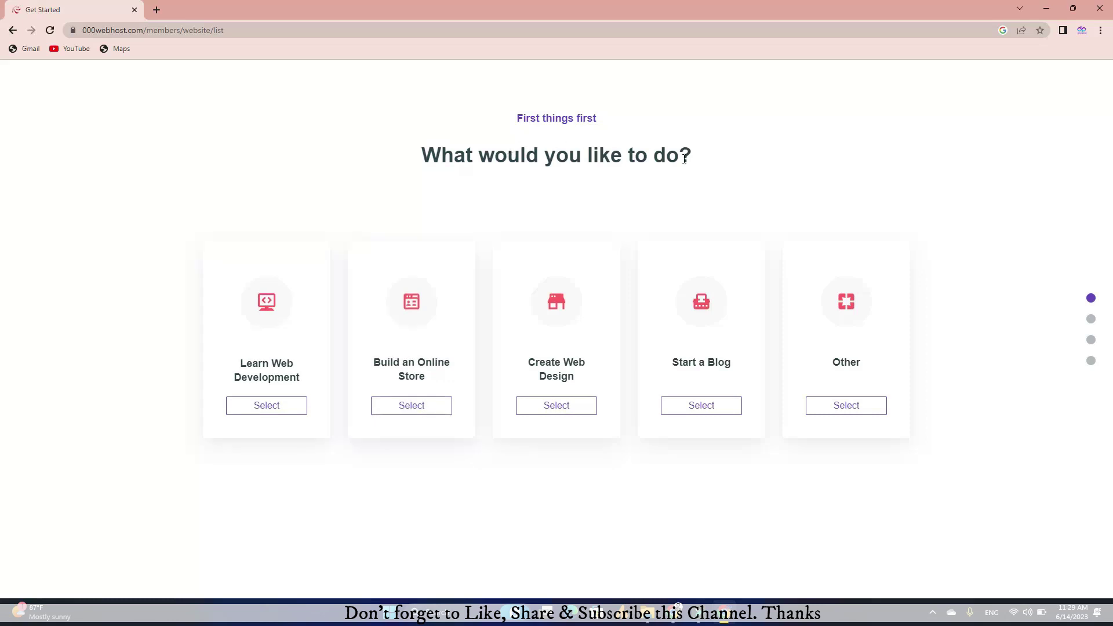
Step: Choose Start a Blog and pick Sports as the blog topic
{"action": "left_click", "coordinate": [587, 413]}
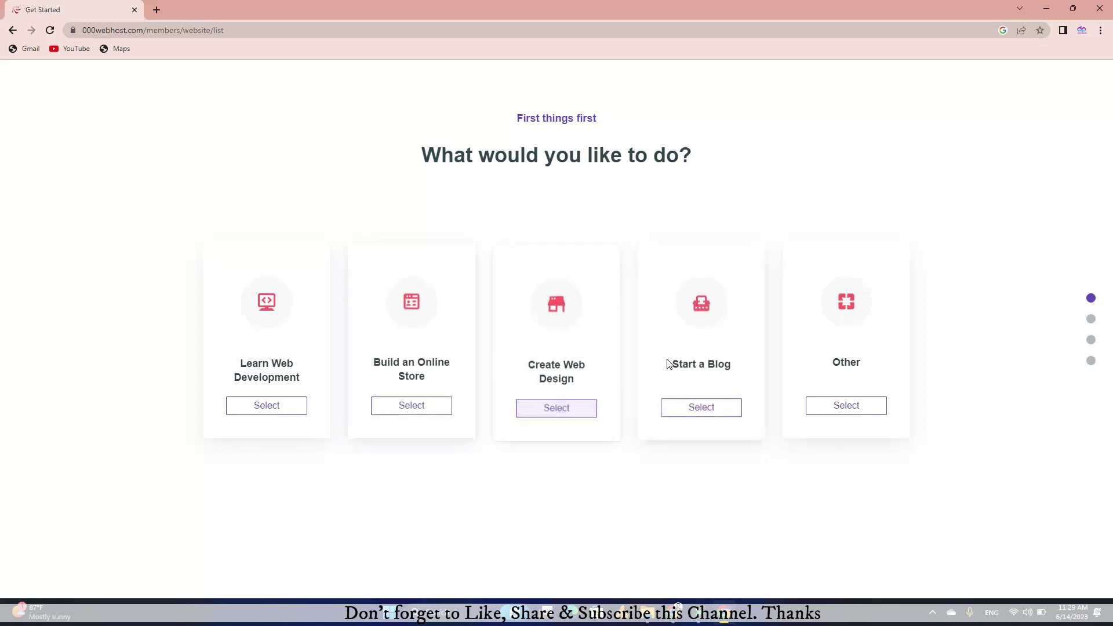
{"action": "left_click", "coordinate": [689, 415]}
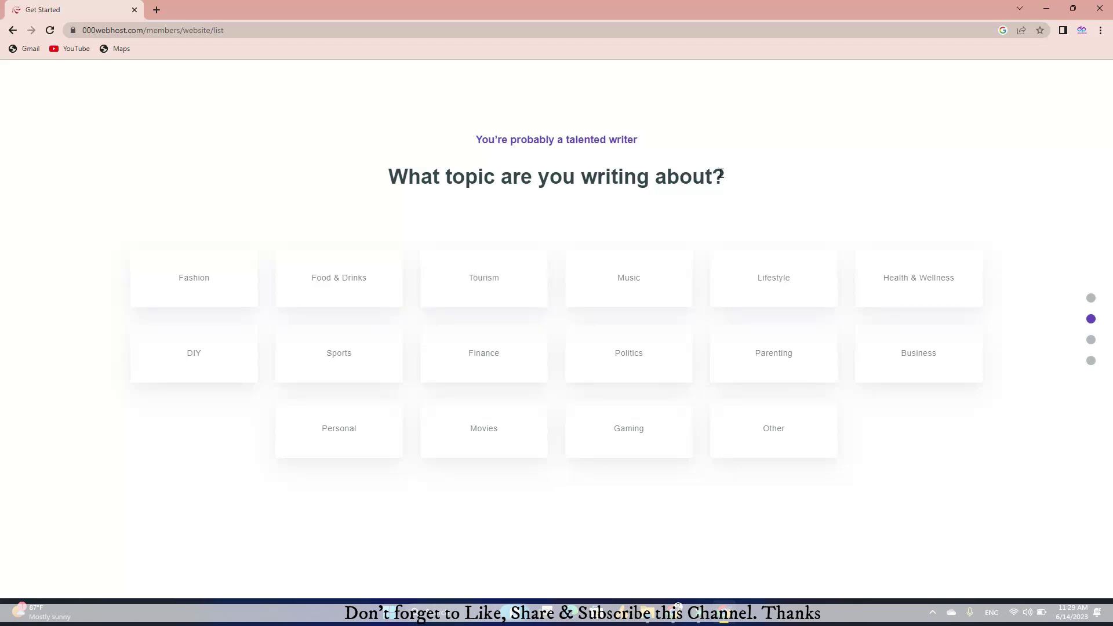
{"action": "left_click_drag", "start_coordinate": [722, 174], "coordinate": [397, 172]}
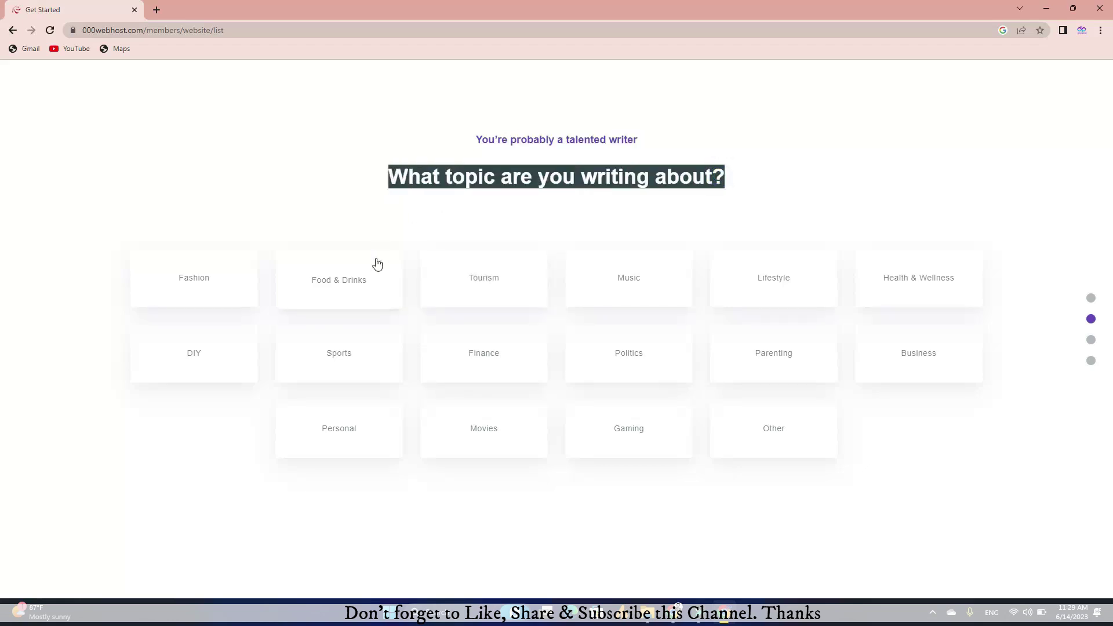
{"action": "left_click", "coordinate": [354, 363]}
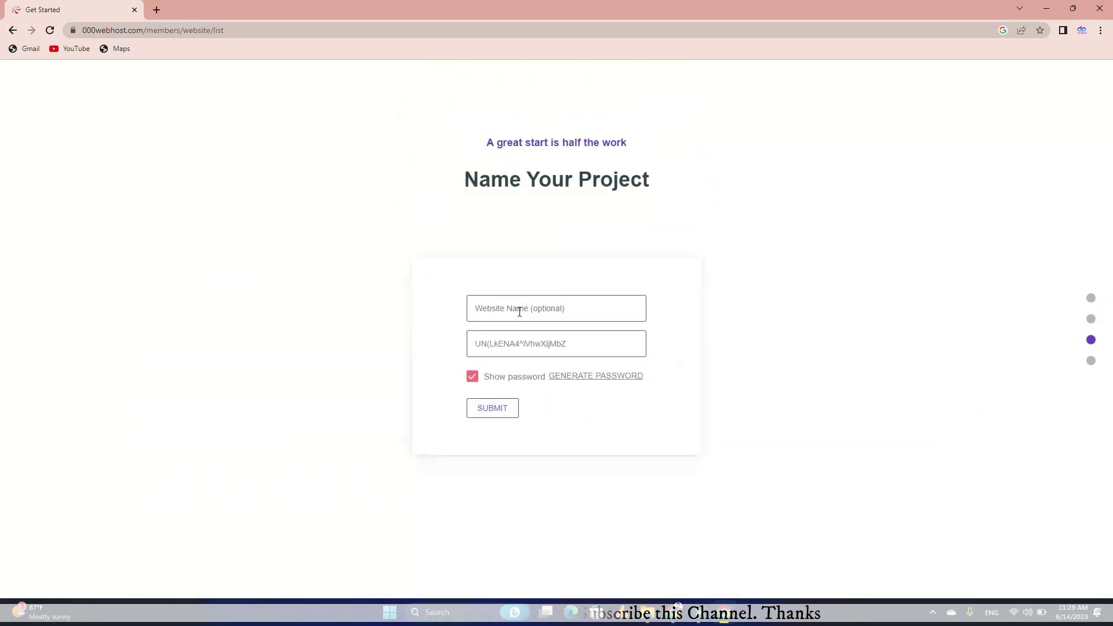
Step: Enter the project name 'Digital Pakpattan' and a site password, then submit
{"action": "left_click", "coordinate": [518, 311]}
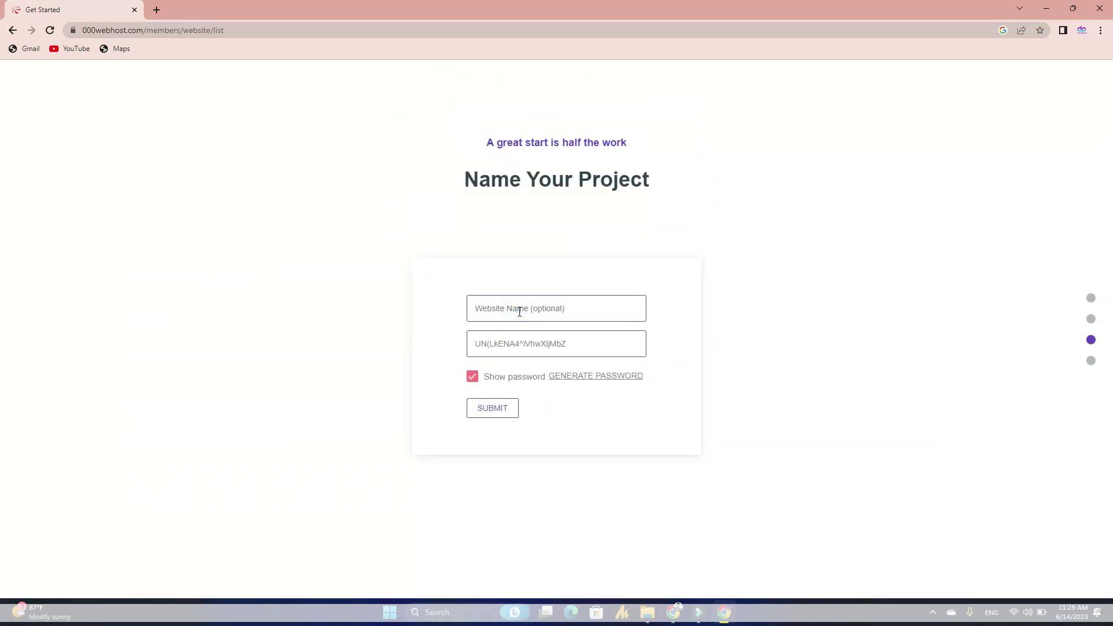
{"action": "left_click_drag", "start_coordinate": [455, 179], "coordinate": [660, 184]}
{"action": "left_click", "coordinate": [485, 310]}
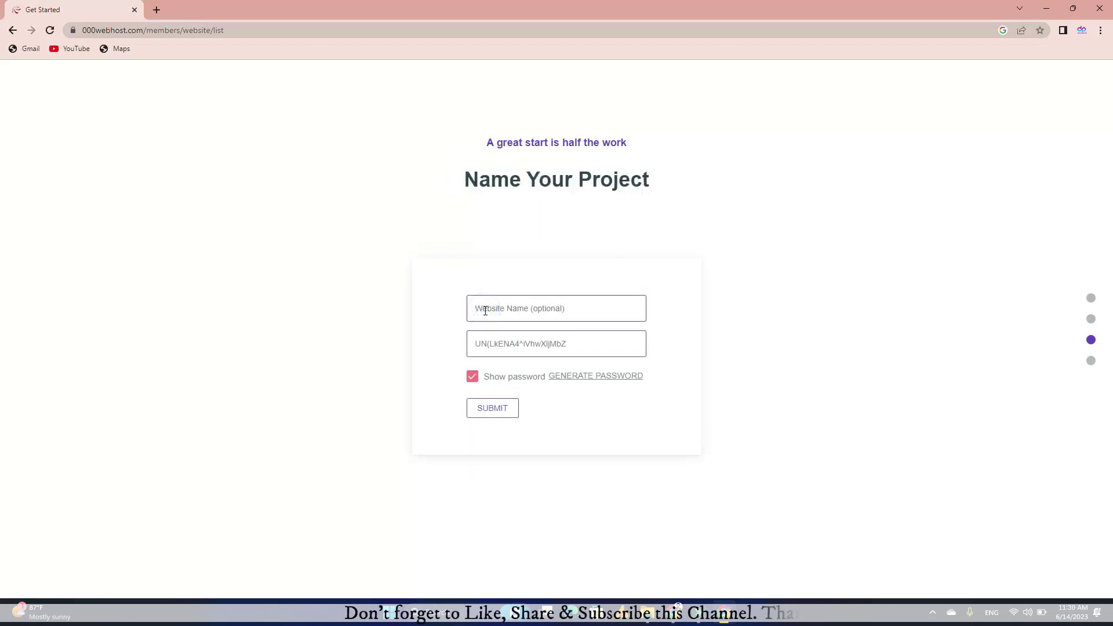
{"action": "type", "text": "Di"}
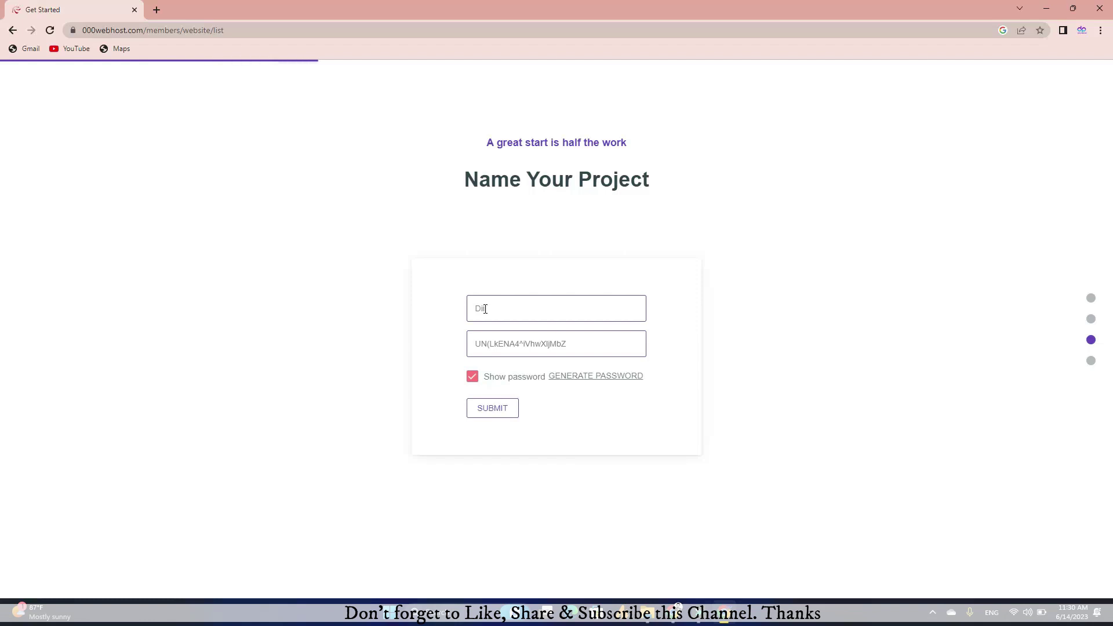
{"action": "type", "text": "gital "}
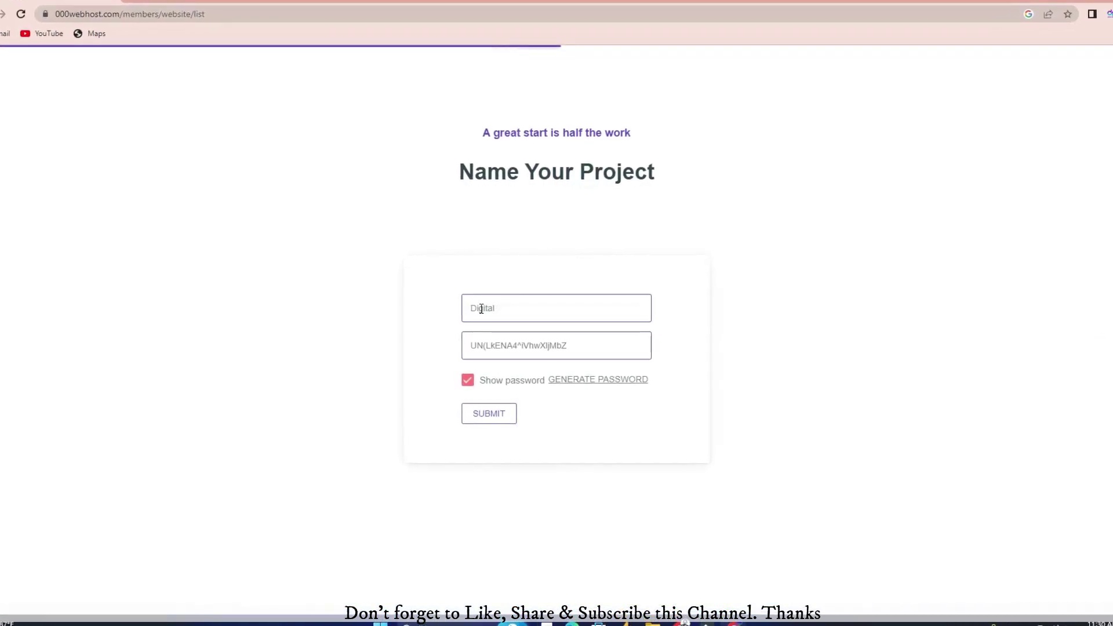
{"action": "type", "text": "{a"}
{"action": "key", "text": "BackSpace"}
{"action": "key", "text": "BackSpace"}
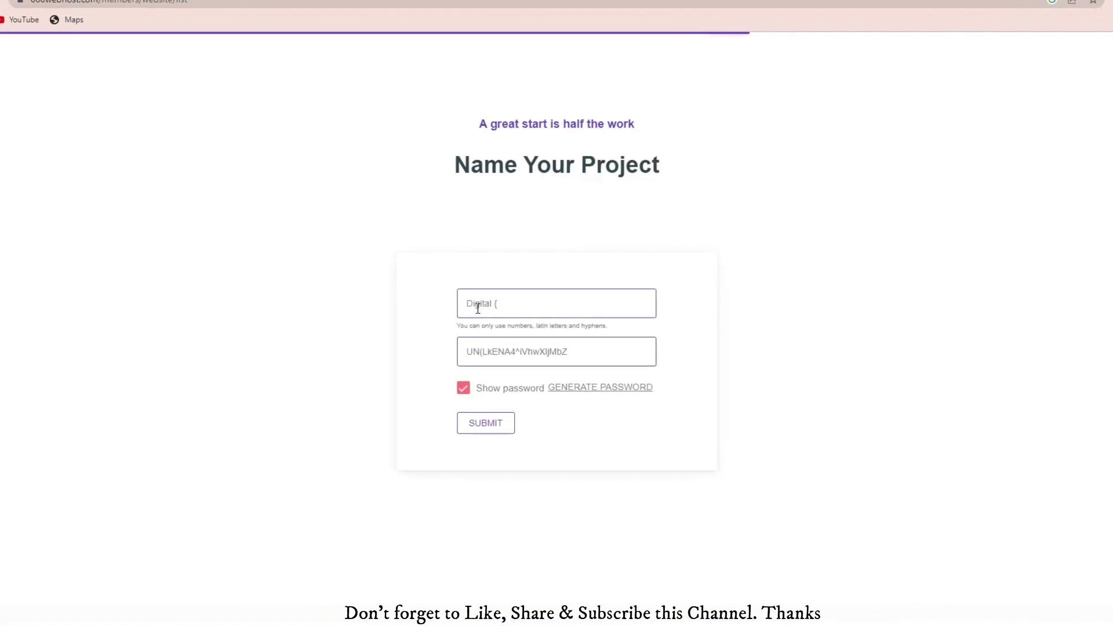
{"action": "type", "text": "Pakpattan"}
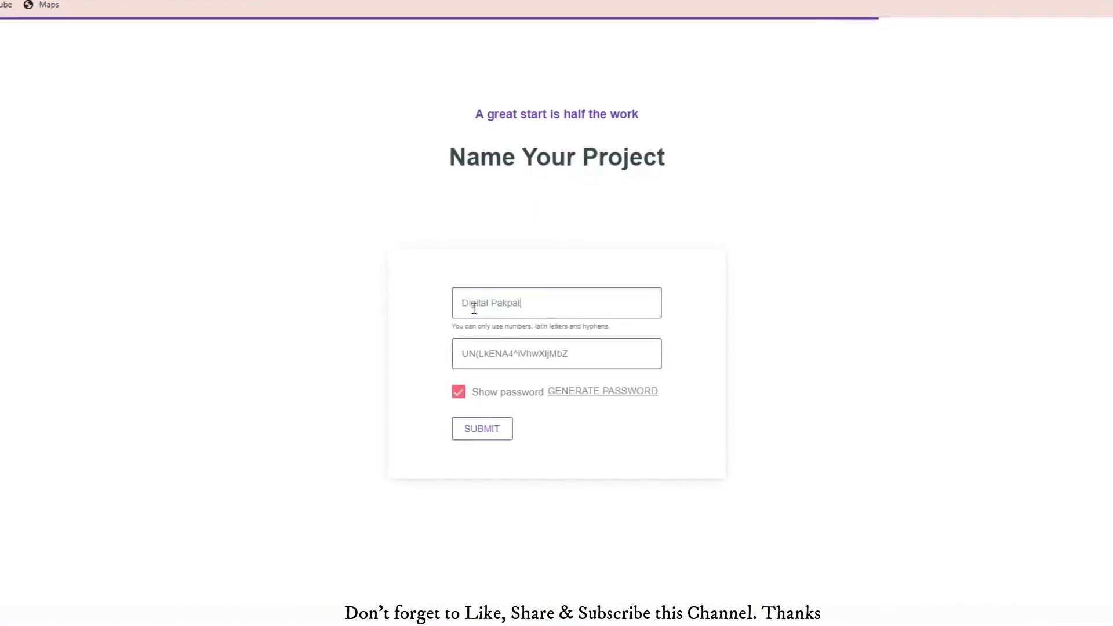
{"action": "triple_click", "coordinate": [490, 351]}
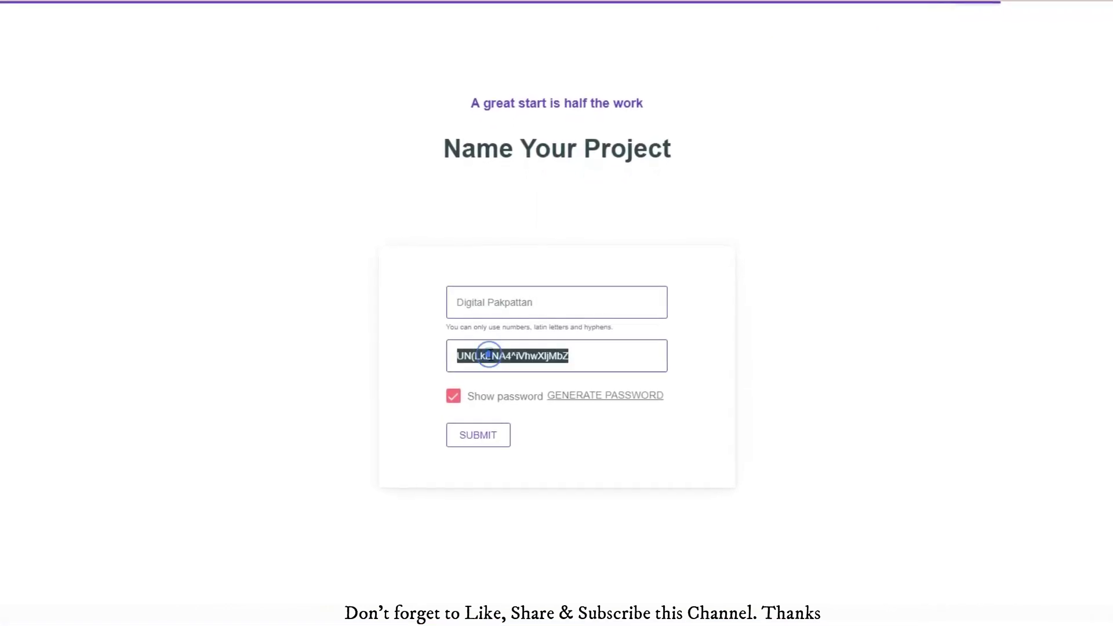
{"action": "type", "text": "Test@1"}
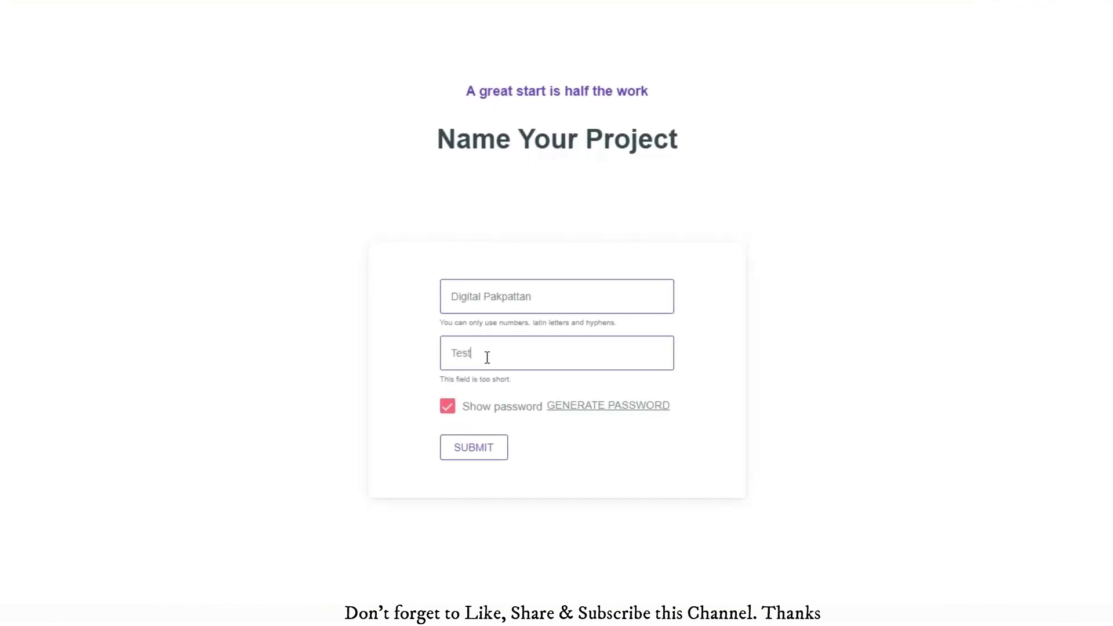
{"action": "type", "text": "2345"}
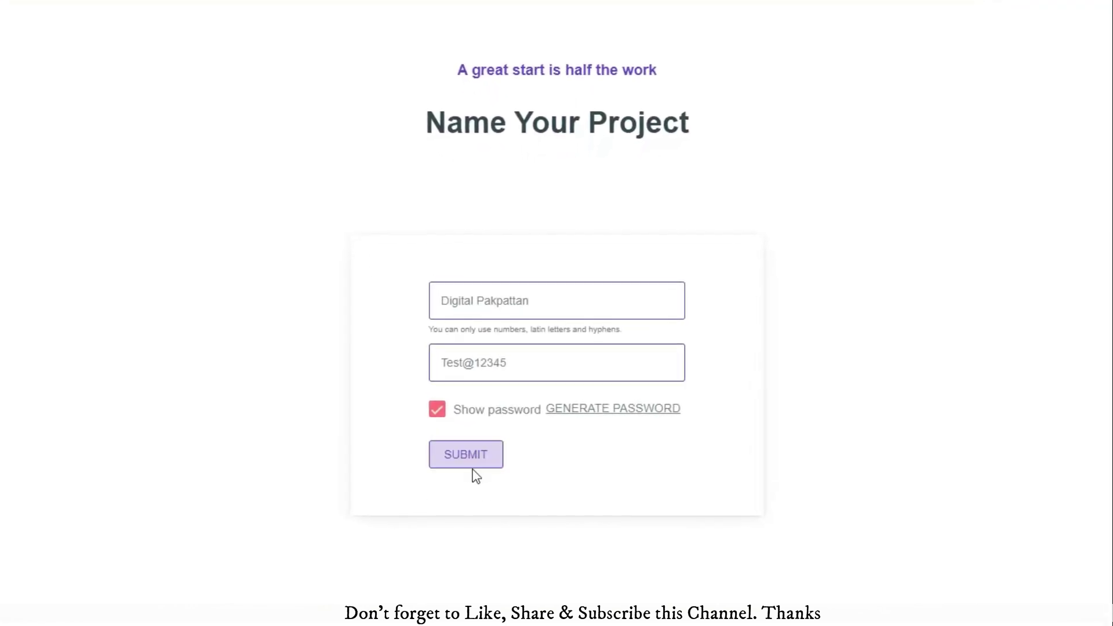
{"action": "left_click", "coordinate": [477, 472]}
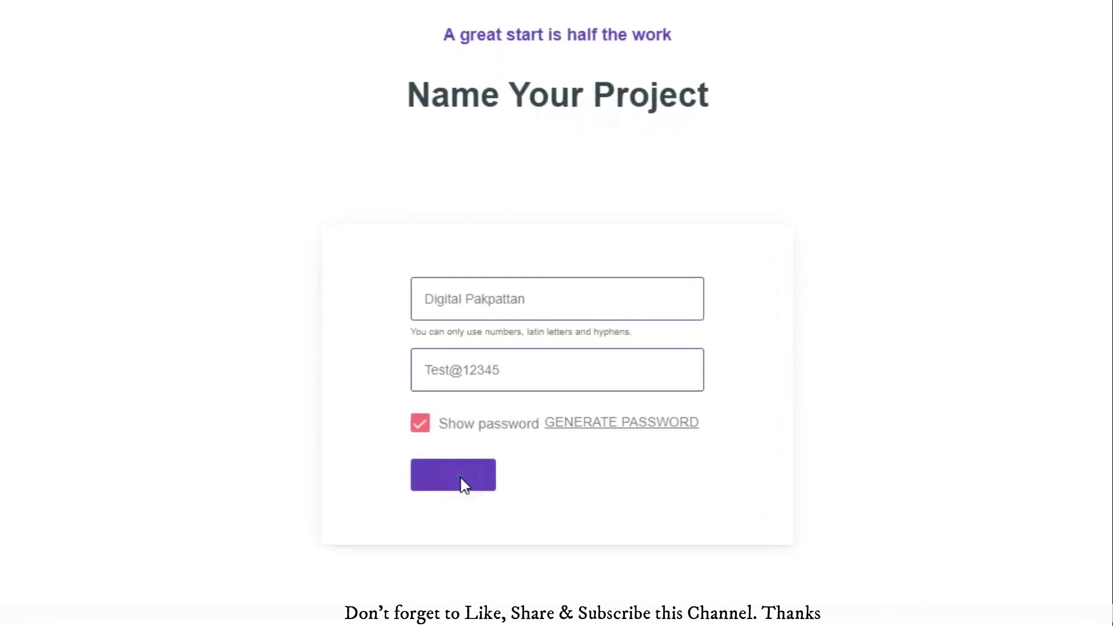
Step: Remove the space from the project name and resubmit
{"action": "left_click_drag", "start_coordinate": [408, 331], "coordinate": [606, 326]}
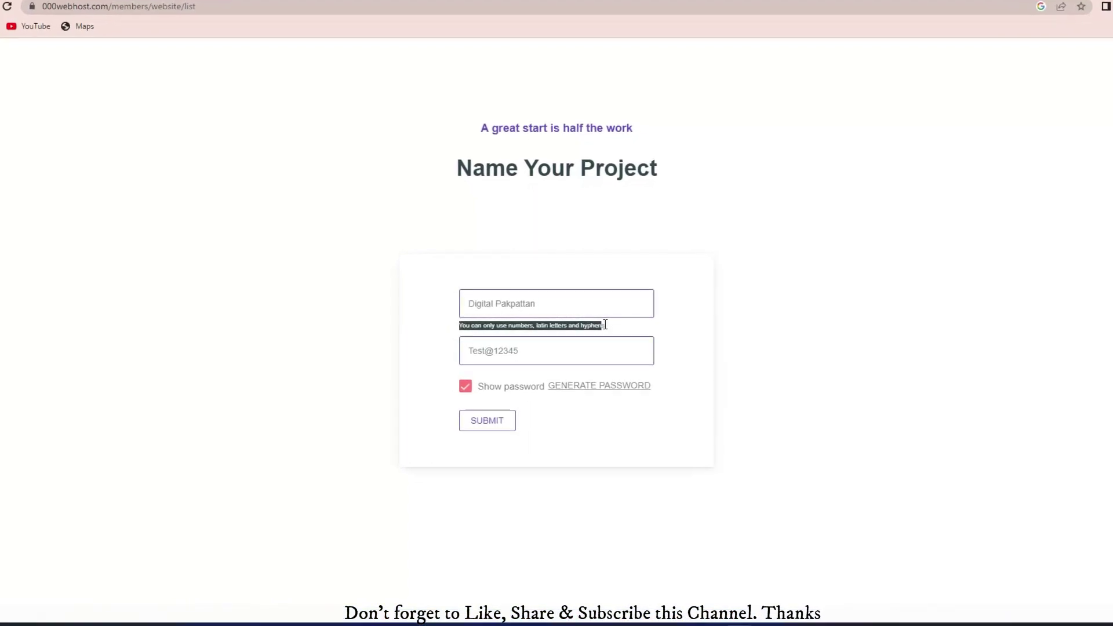
{"action": "left_click", "coordinate": [476, 330]}
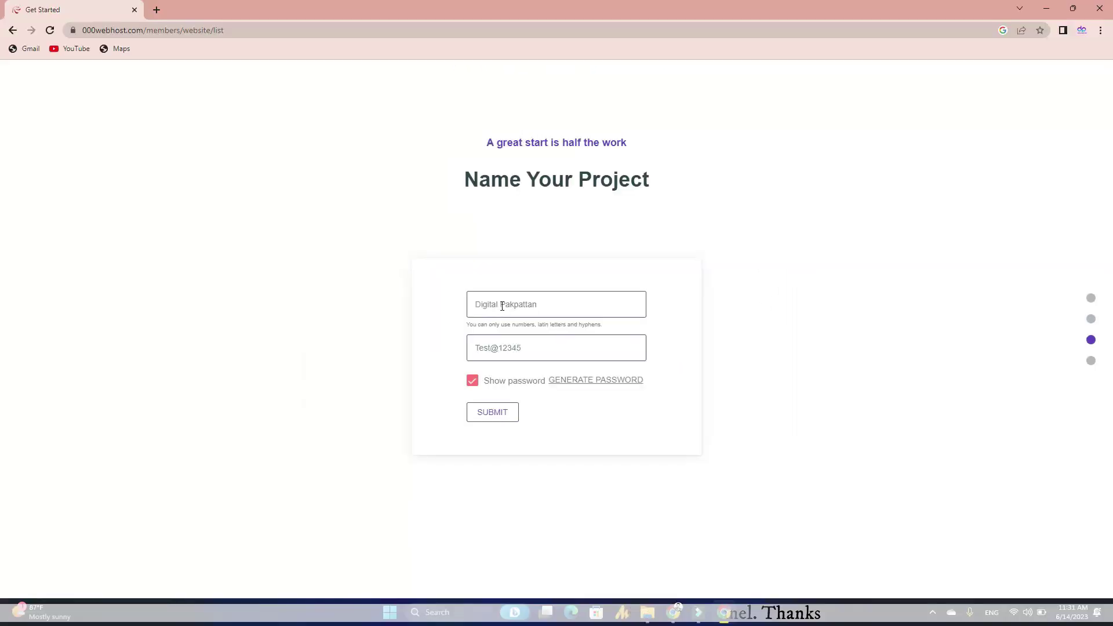
{"action": "left_click", "coordinate": [502, 306]}
{"action": "key", "text": "BackSpace"}
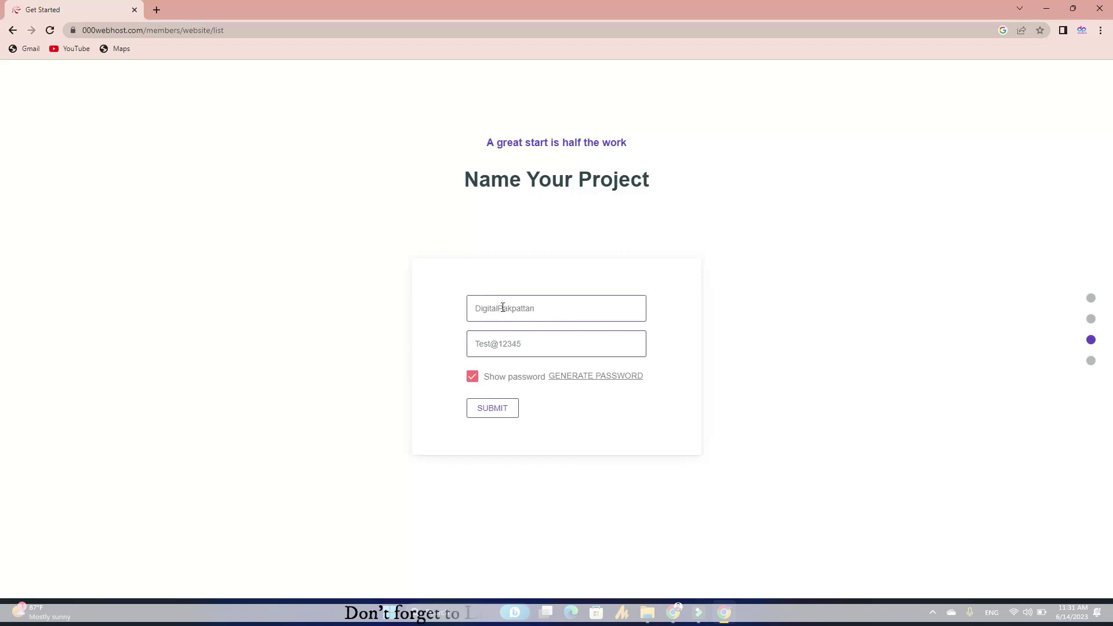
{"action": "left_click", "coordinate": [492, 410]}
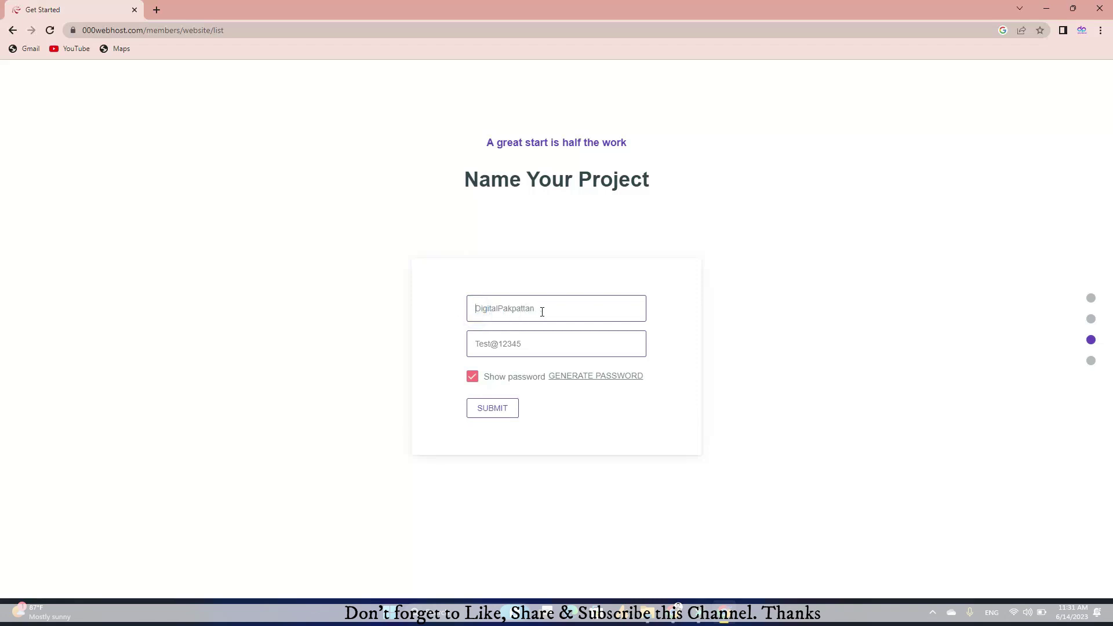
Step: Change the project name to 'TestPakpattan' and submit the form again
{"action": "left_click", "coordinate": [498, 307]}
{"action": "double_click", "coordinate": [486, 308]}
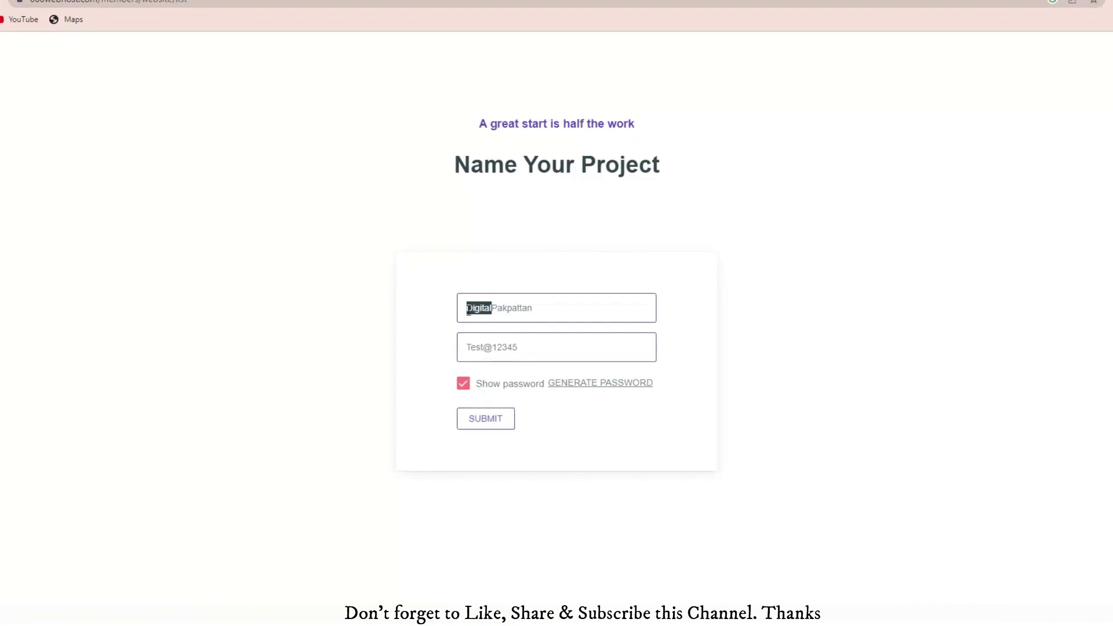
{"action": "type", "text": "war"}
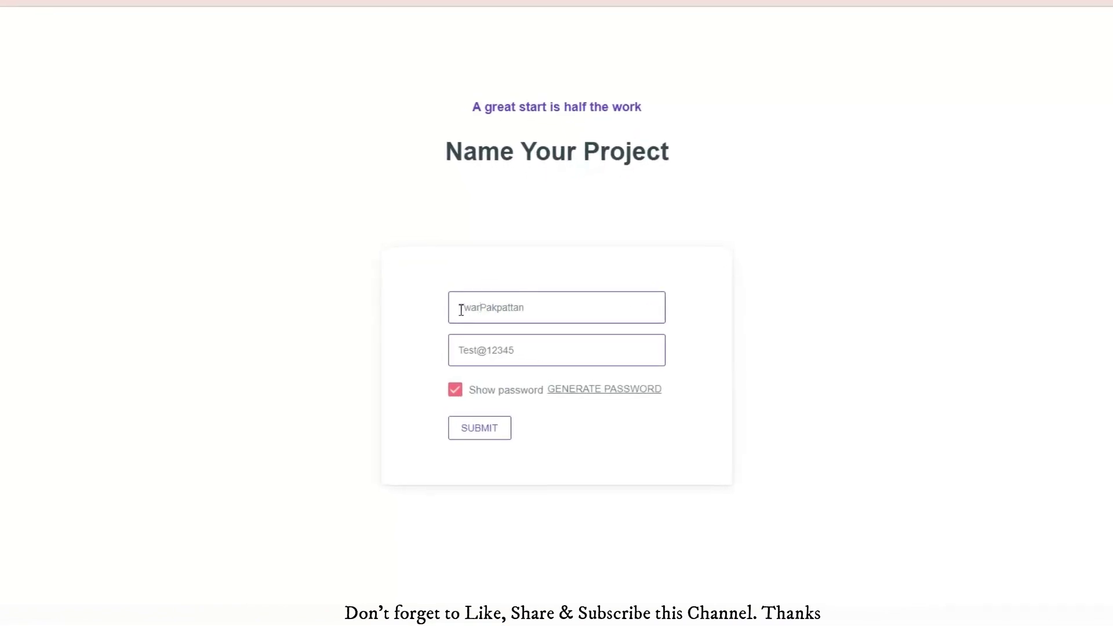
{"action": "key", "text": "BackSpace"}
{"action": "type", "text": "Test"}
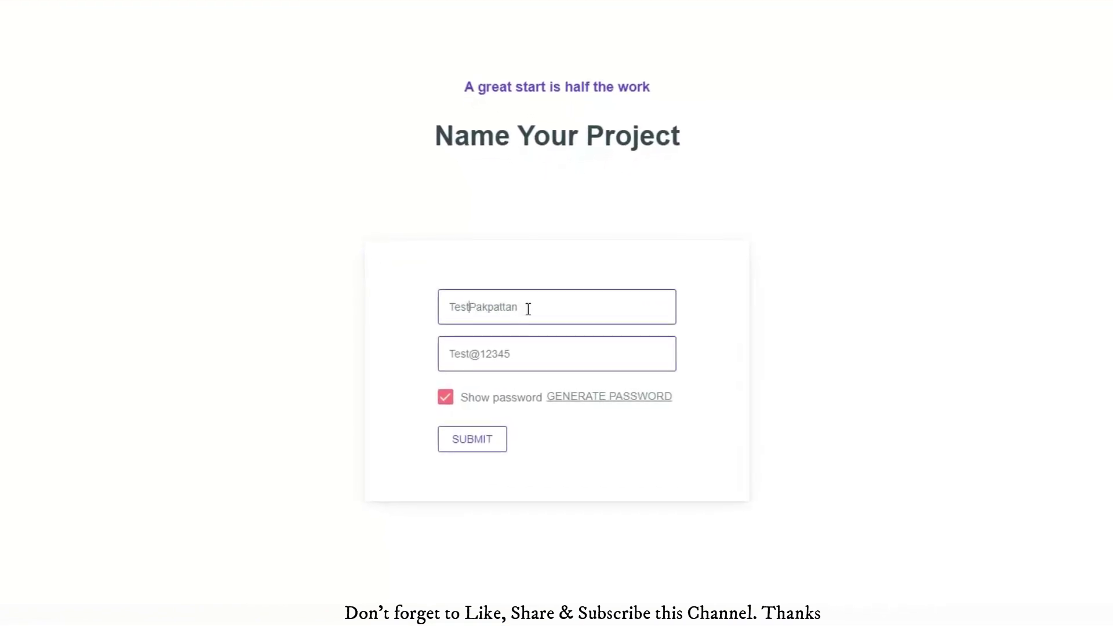
{"action": "double_click", "coordinate": [524, 307]}
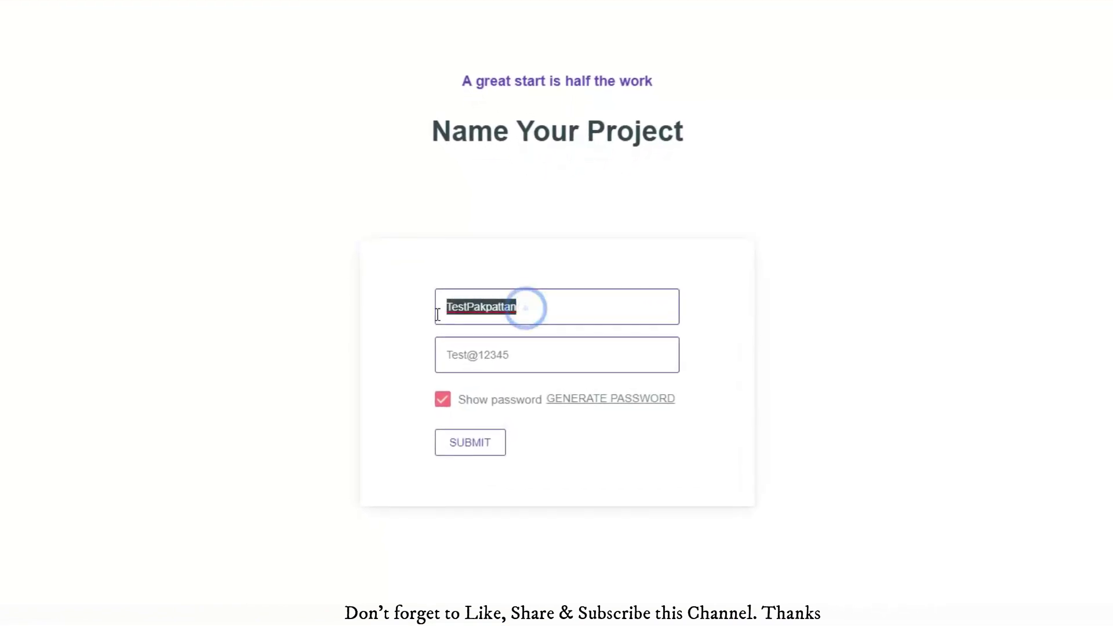
{"action": "left_click", "coordinate": [471, 448]}
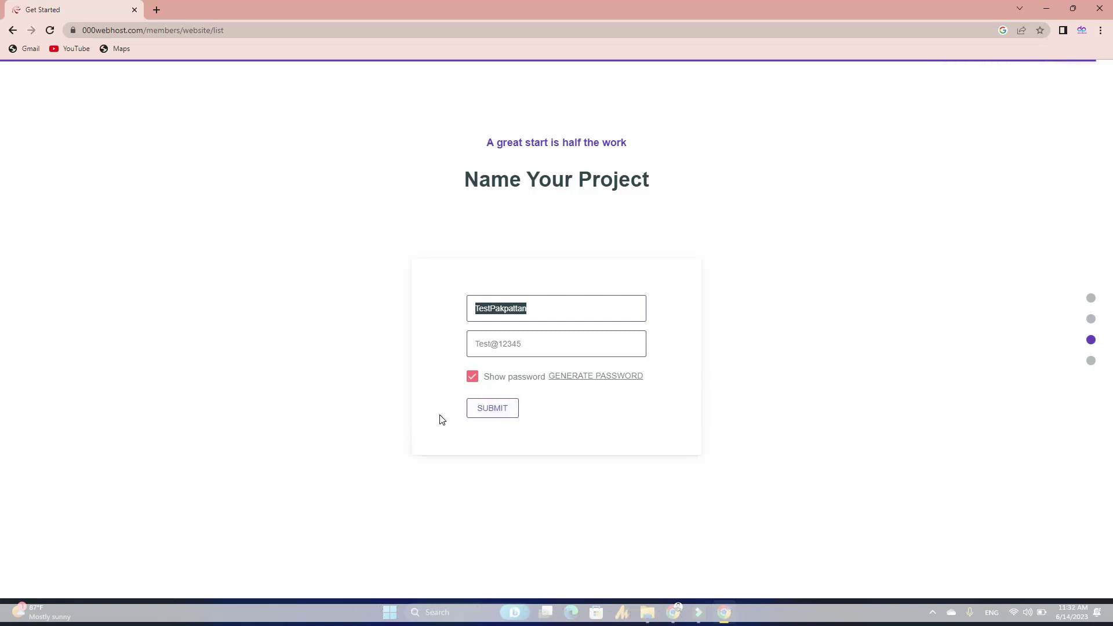
Step: Submit the project and select Install WordPress on the tool box page
{"action": "left_click", "coordinate": [442, 419]}
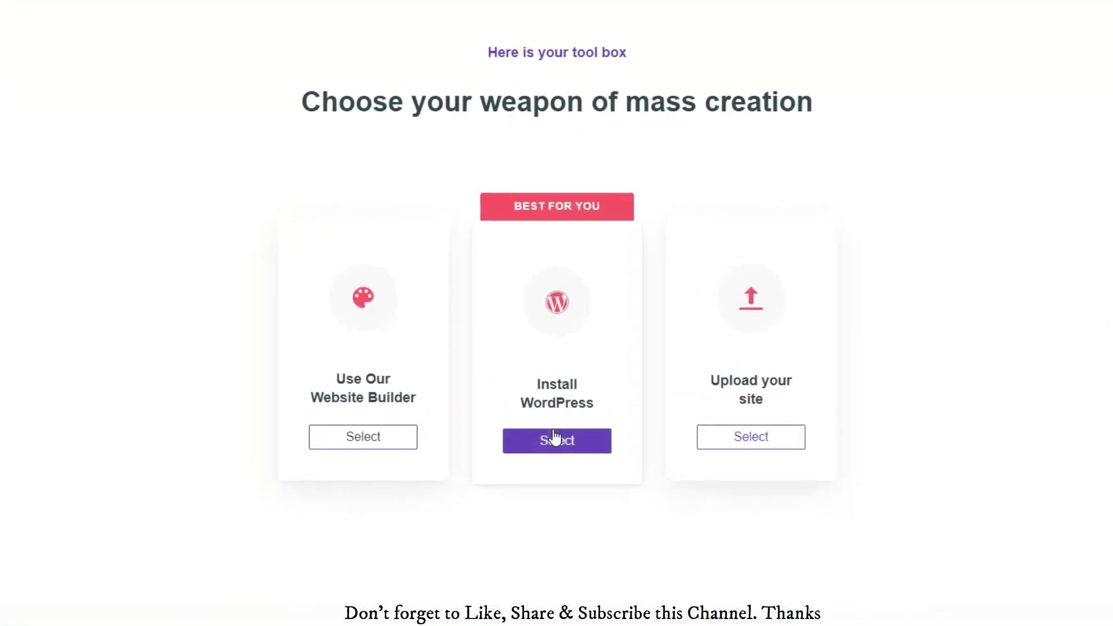
{"action": "left_click", "coordinate": [556, 439]}
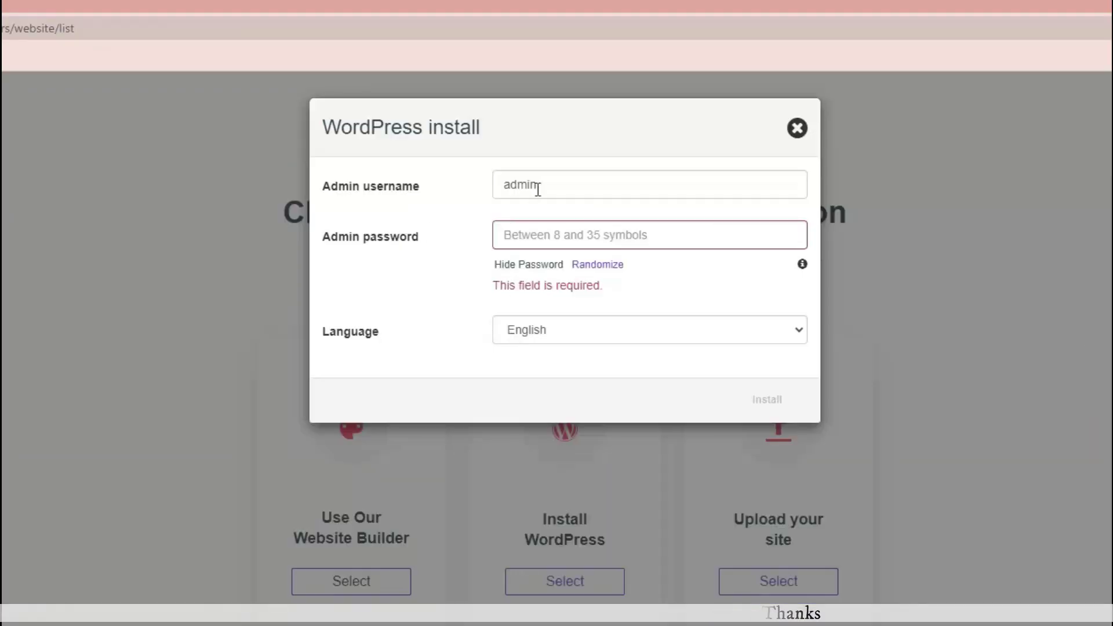
Step: Replace the default 'admin' username with the new admin username
{"action": "left_click_drag", "start_coordinate": [544, 187], "coordinate": [477, 199]}
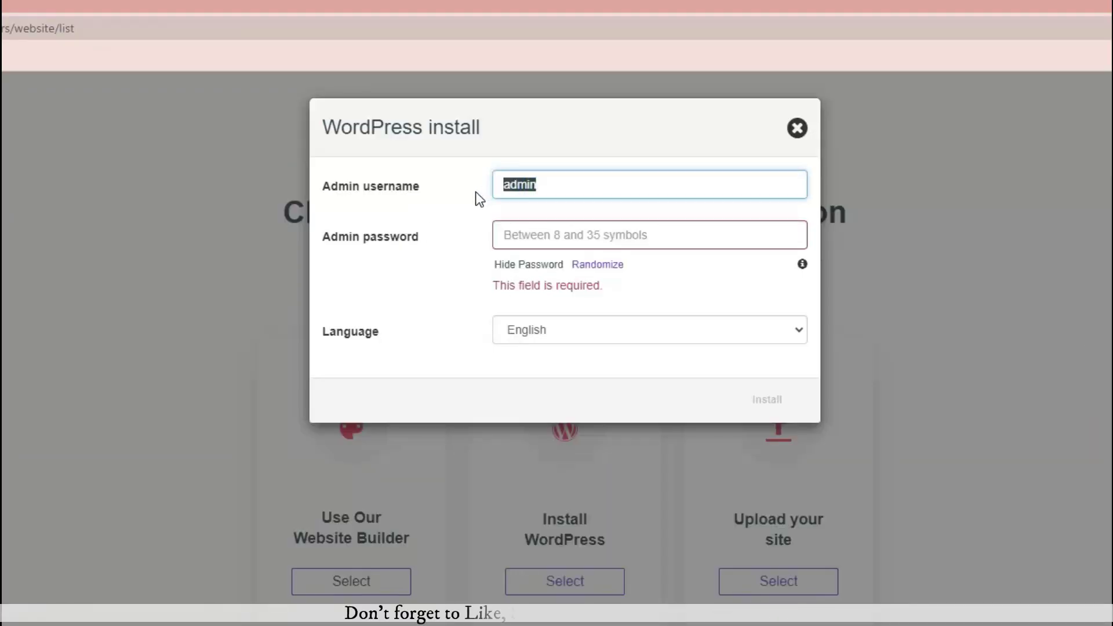
{"action": "type", "text": "Digital"}
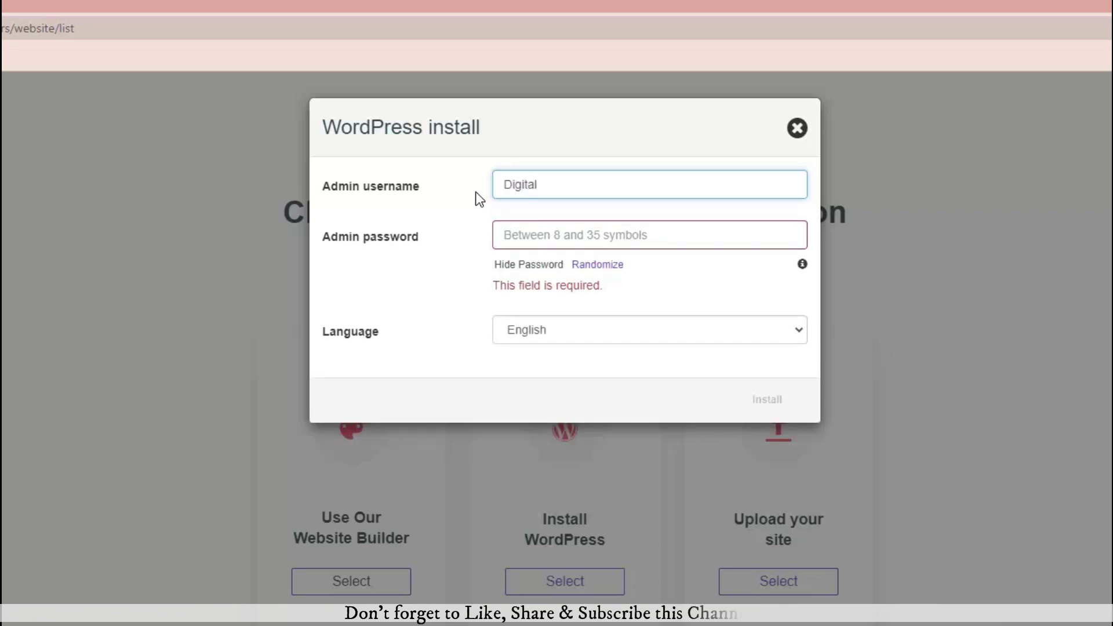
{"action": "type", "text": "Pak"}
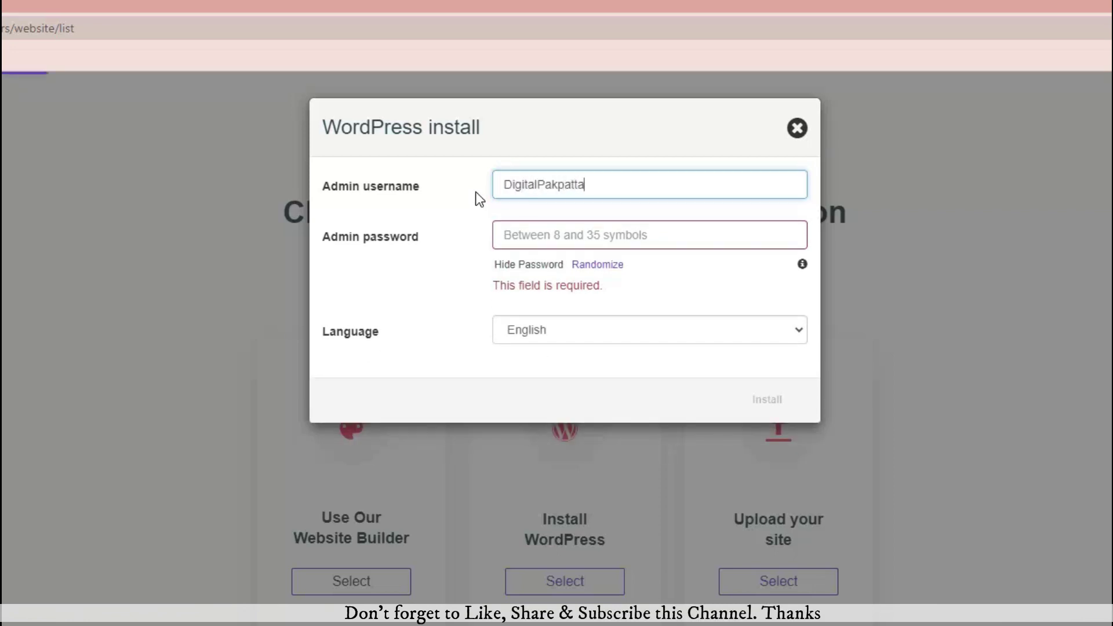
{"action": "type", "text": "patta"}
{"action": "key", "text": "BackSpace"}
{"action": "key", "text": "BackSpace"}
{"action": "key", "text": "BackSpace"}
{"action": "key", "text": "BackSpace"}
{"action": "key", "text": "BackSpace"}
{"action": "key", "text": "BackSpace"}
{"action": "key", "text": "BackSpace"}
{"action": "key", "text": "BackSpace"}
{"action": "key", "text": "BackSpace"}
{"action": "key", "text": "BackSpace"}
{"action": "key", "text": "BackSpace"}
{"action": "key", "text": "BackSpace"}
{"action": "key", "text": "BackSpace"}
{"action": "key", "text": "BackSpace"}
{"action": "key", "text": "BackSpace"}
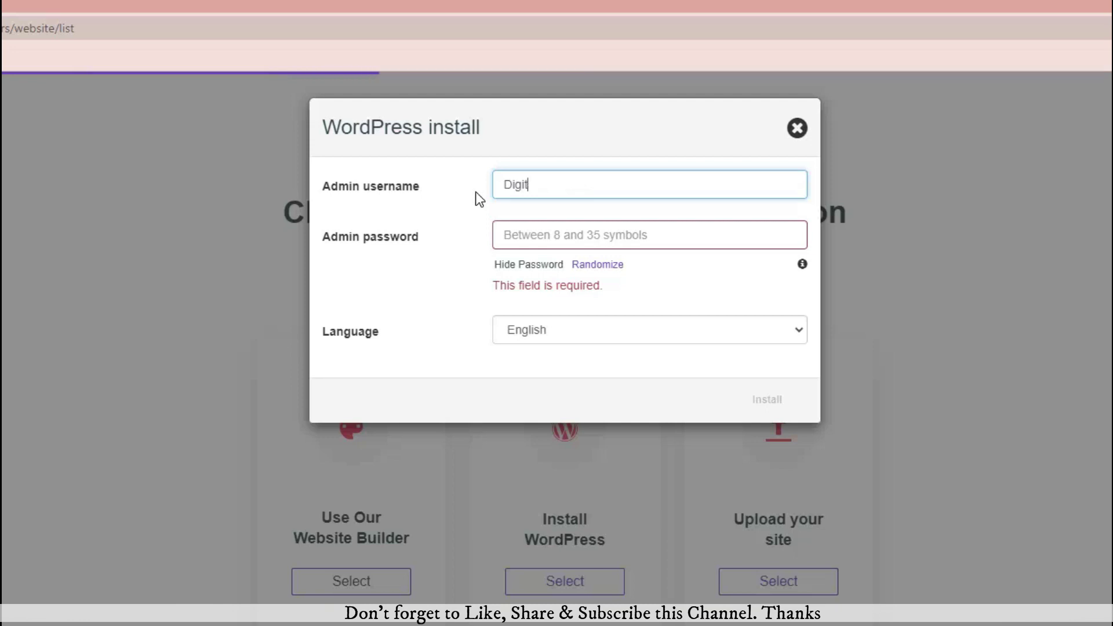
{"action": "type", "text": "TestPakpattan"}
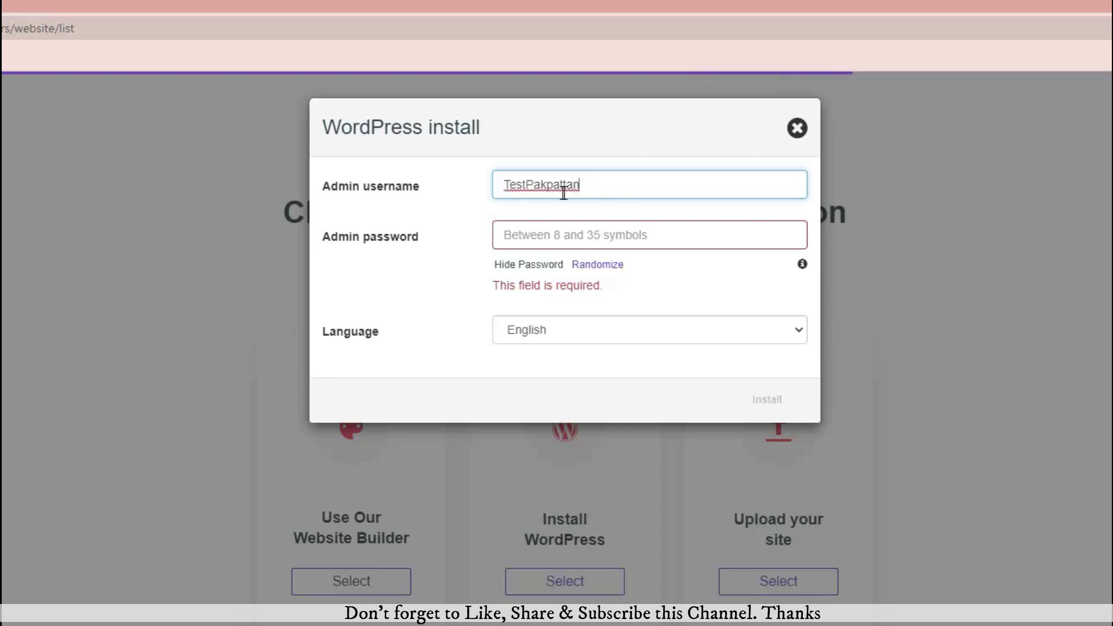
{"action": "left_click_drag", "start_coordinate": [580, 184], "coordinate": [495, 188]}
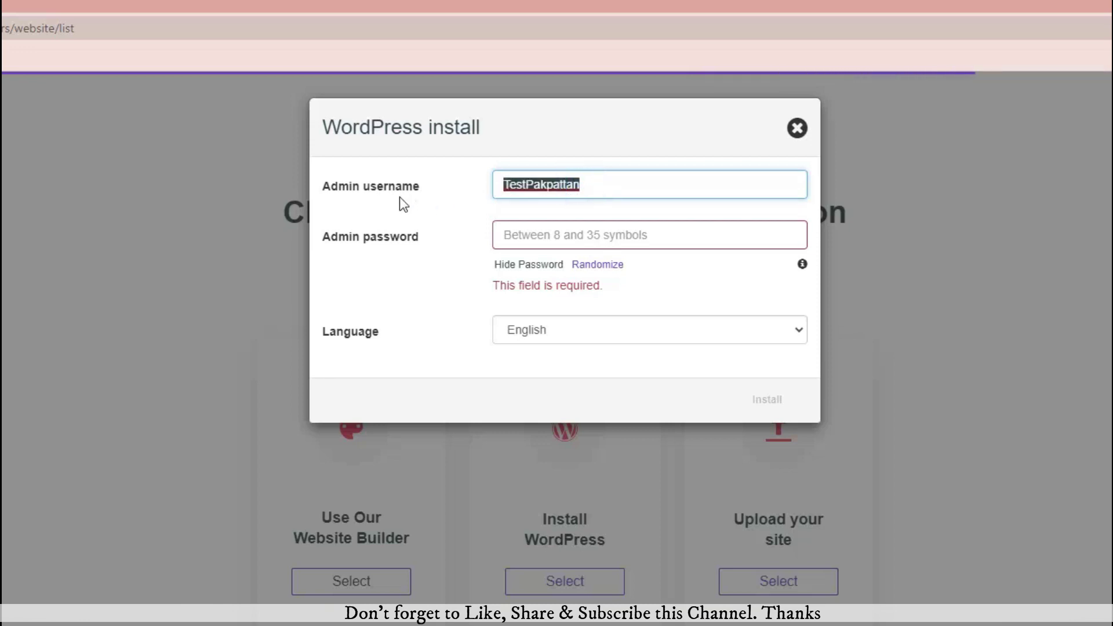
Step: Enter the admin password, keep English, and start the WordPress installation
{"action": "left_click", "coordinate": [519, 239]}
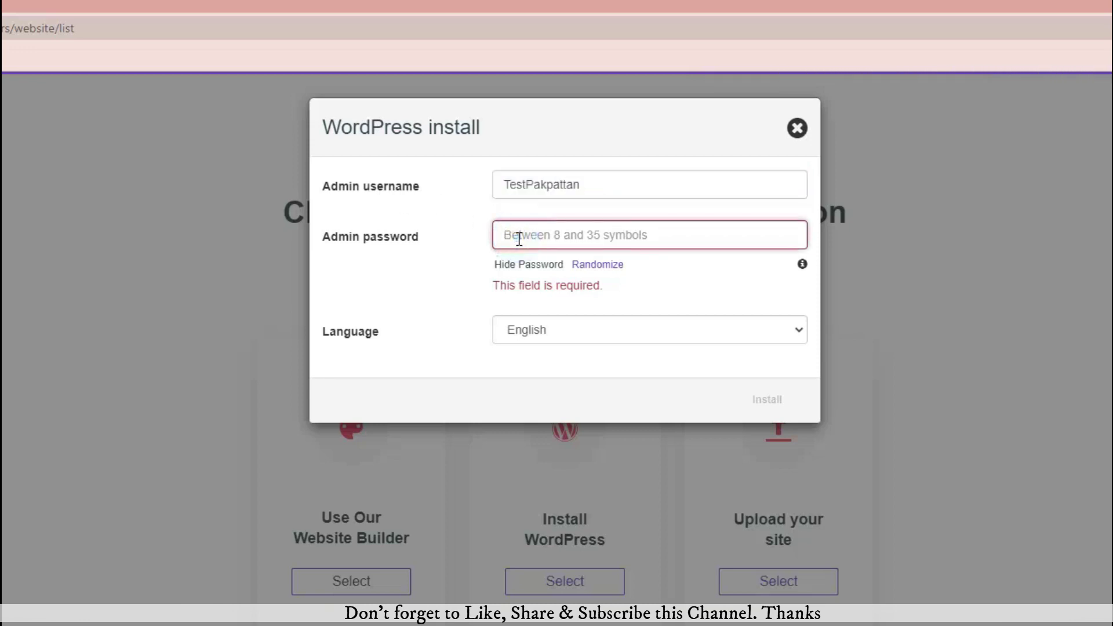
{"action": "type", "text": "Test@1"}
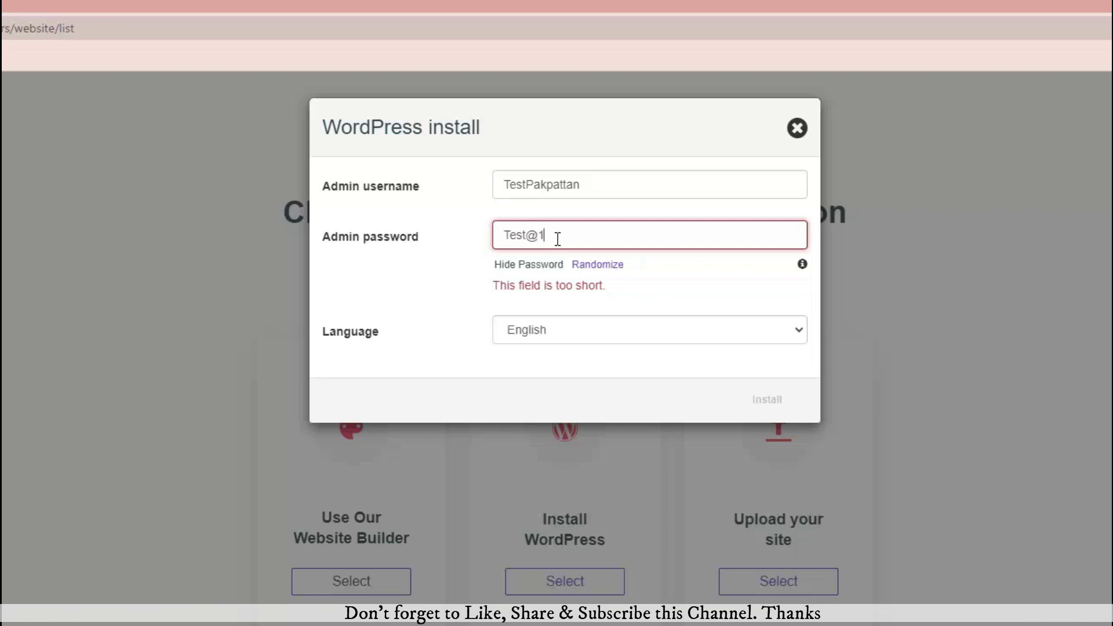
{"action": "type", "text": "2345"}
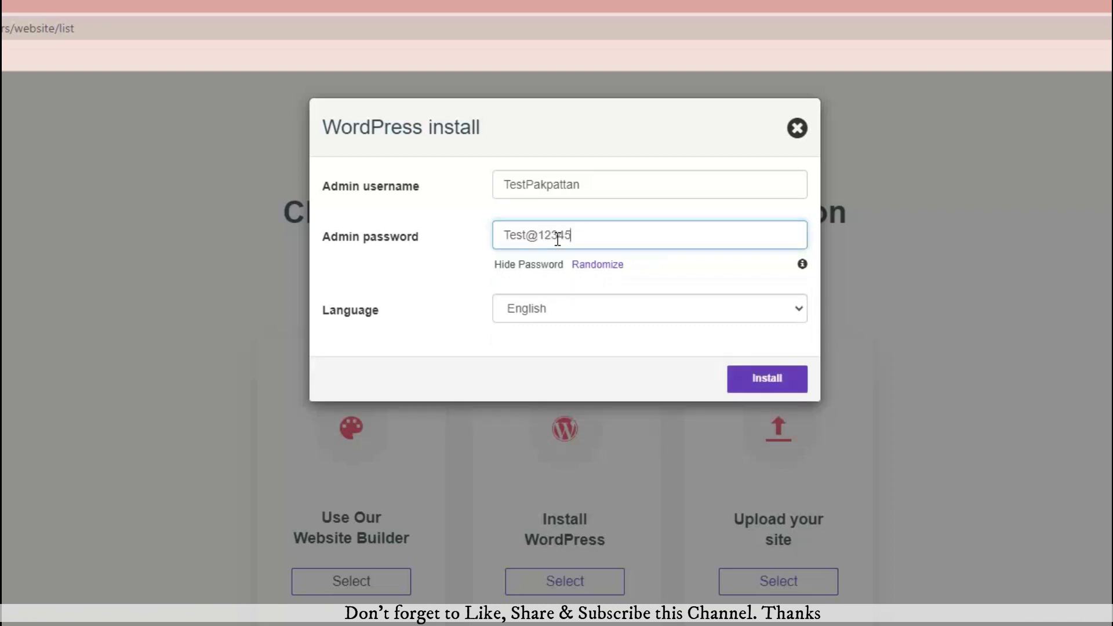
{"action": "left_click_drag", "start_coordinate": [582, 238], "coordinate": [504, 244]}
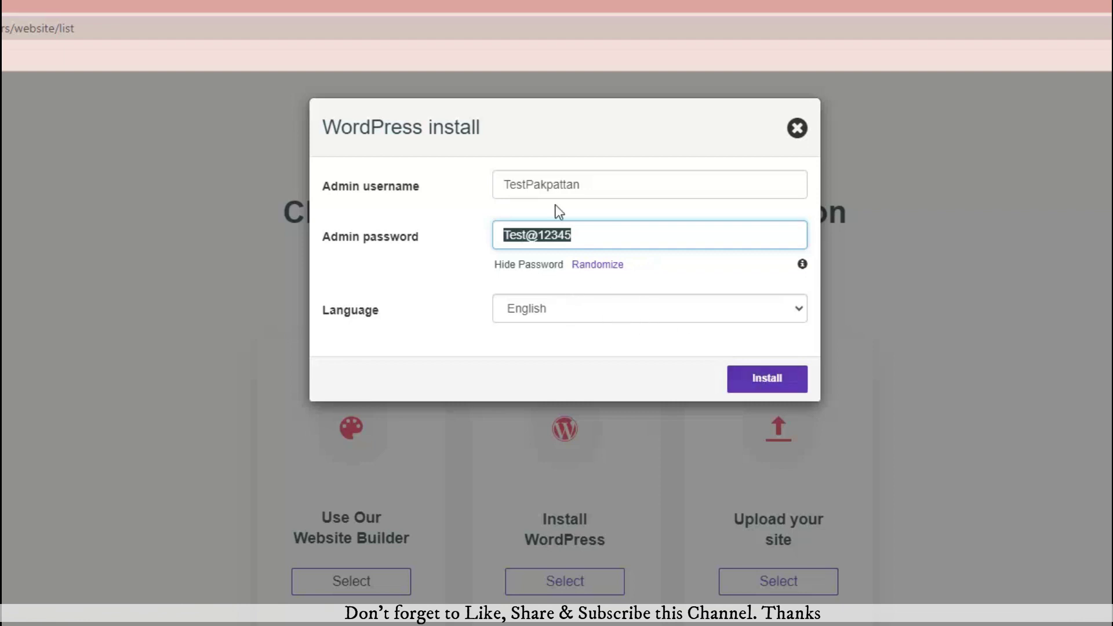
{"action": "left_click_drag", "start_coordinate": [583, 183], "coordinate": [504, 185]}
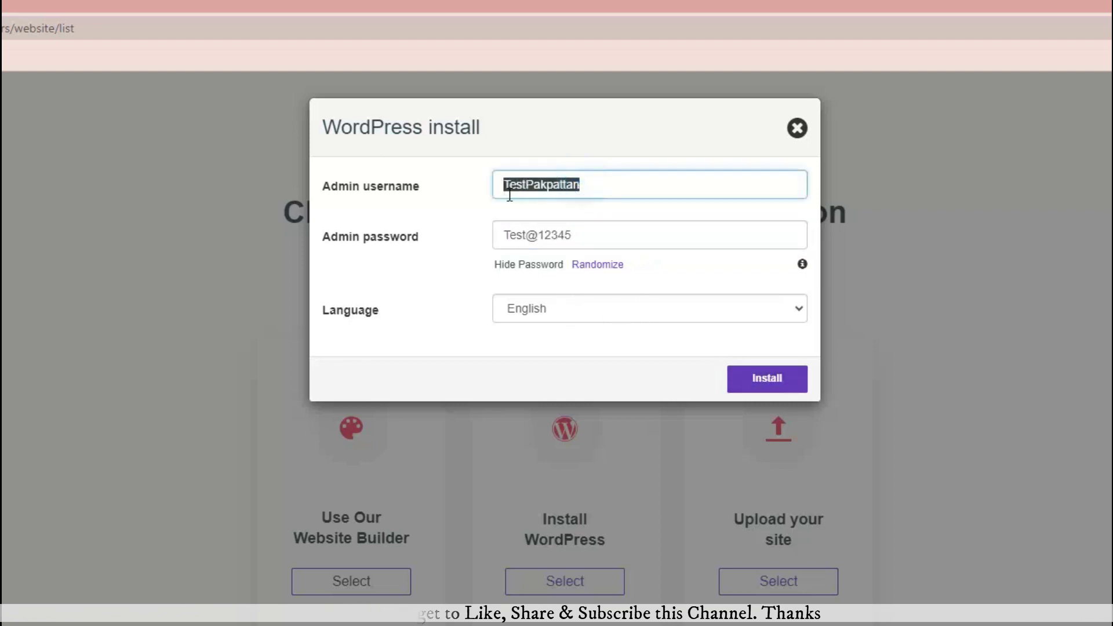
{"action": "left_click", "coordinate": [578, 235]}
{"action": "left_click_drag", "start_coordinate": [579, 236], "coordinate": [502, 234]}
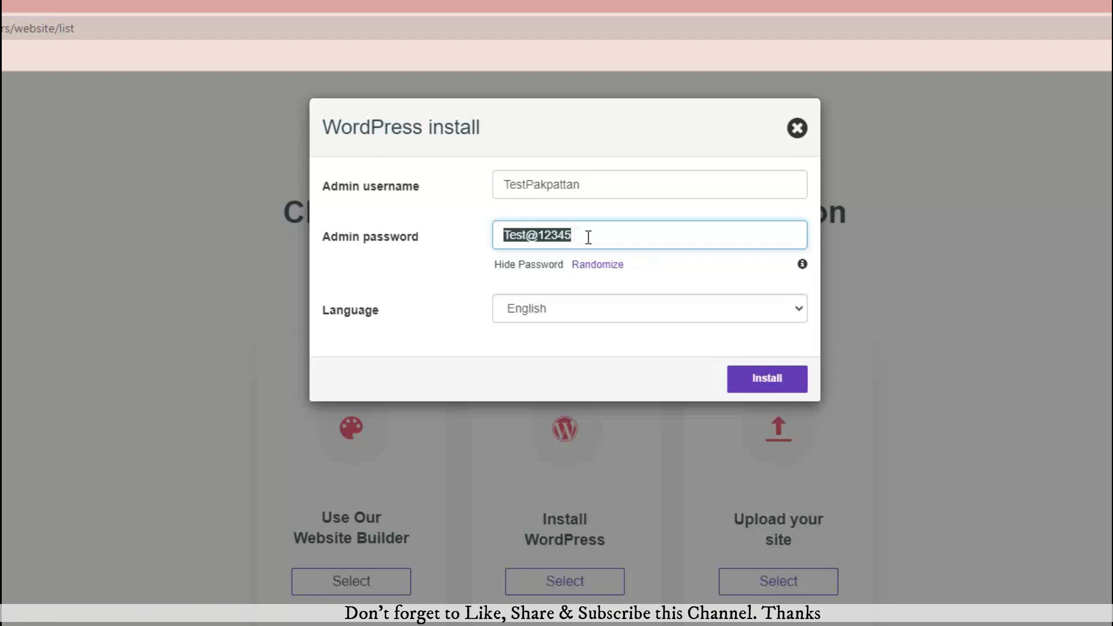
{"action": "left_click", "coordinate": [762, 379]}
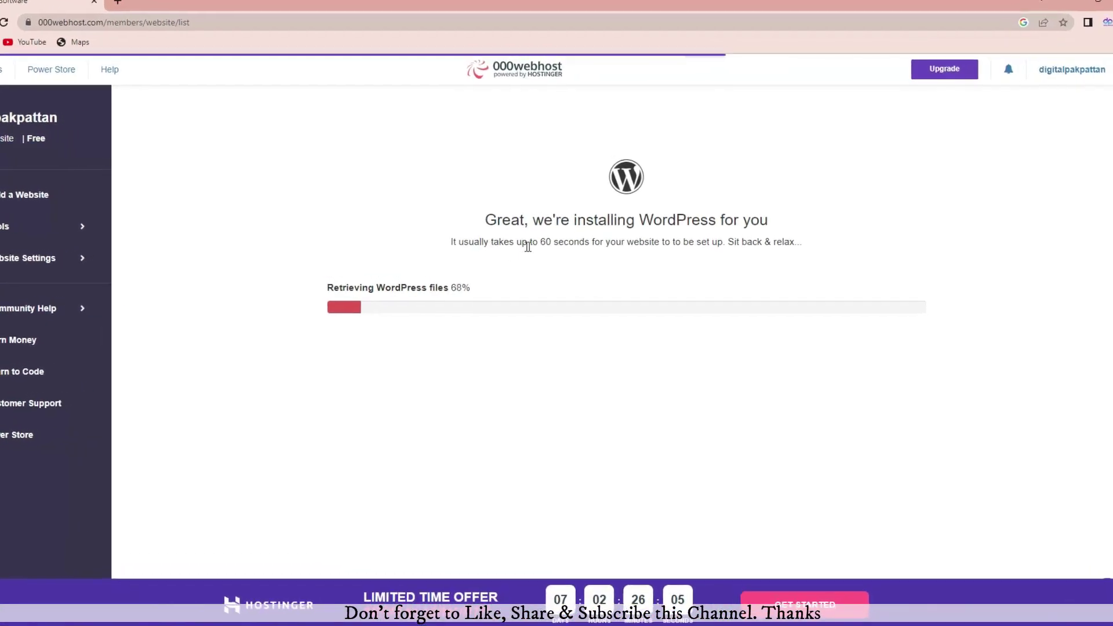
Step: Wait for the WordPress install to complete, then go to the configuration page
{"action": "left_click_drag", "start_coordinate": [536, 245], "coordinate": [749, 258]}
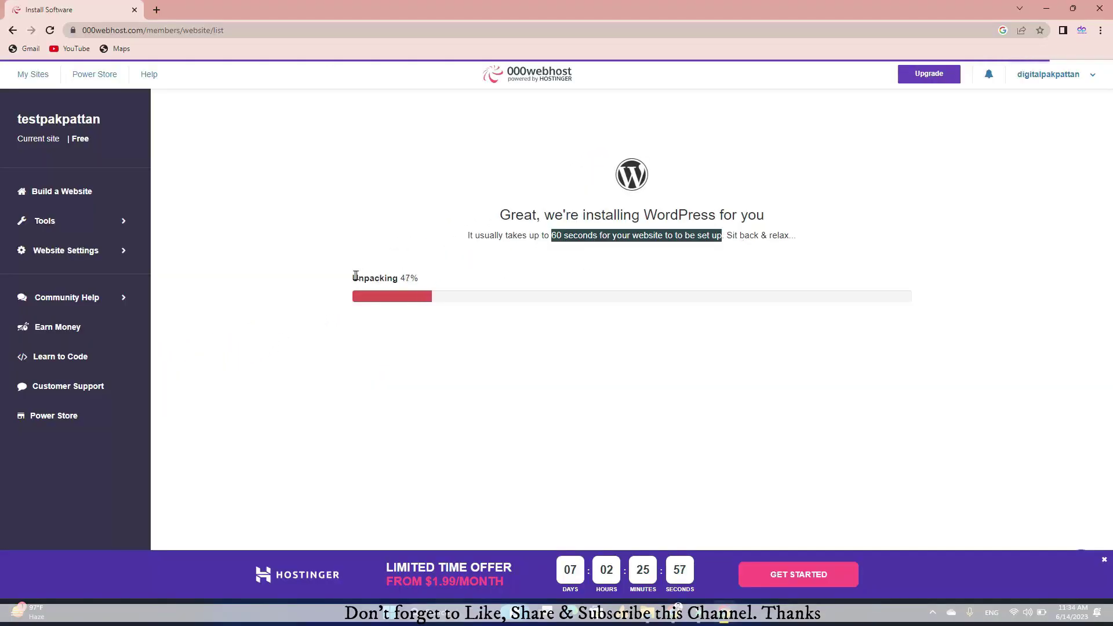
{"action": "left_click_drag", "start_coordinate": [355, 276], "coordinate": [422, 275]}
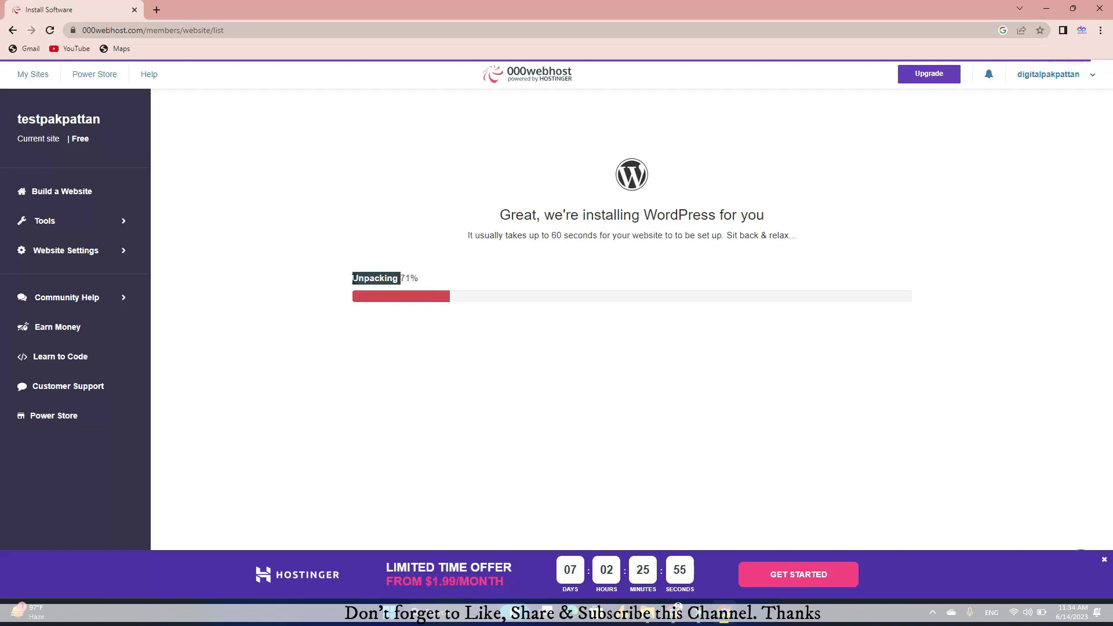
{"action": "left_click", "coordinate": [353, 278]}
{"action": "left_click_drag", "start_coordinate": [353, 278], "coordinate": [415, 276]}
{"action": "left_click", "coordinate": [325, 307]}
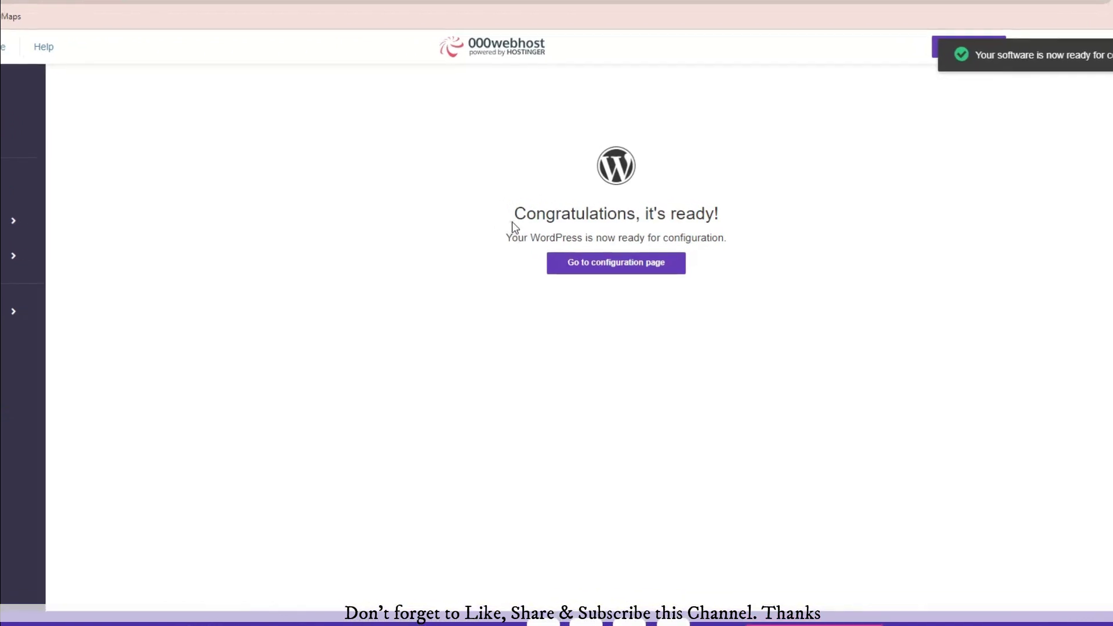
{"action": "left_click_drag", "start_coordinate": [512, 222], "coordinate": [732, 214]}
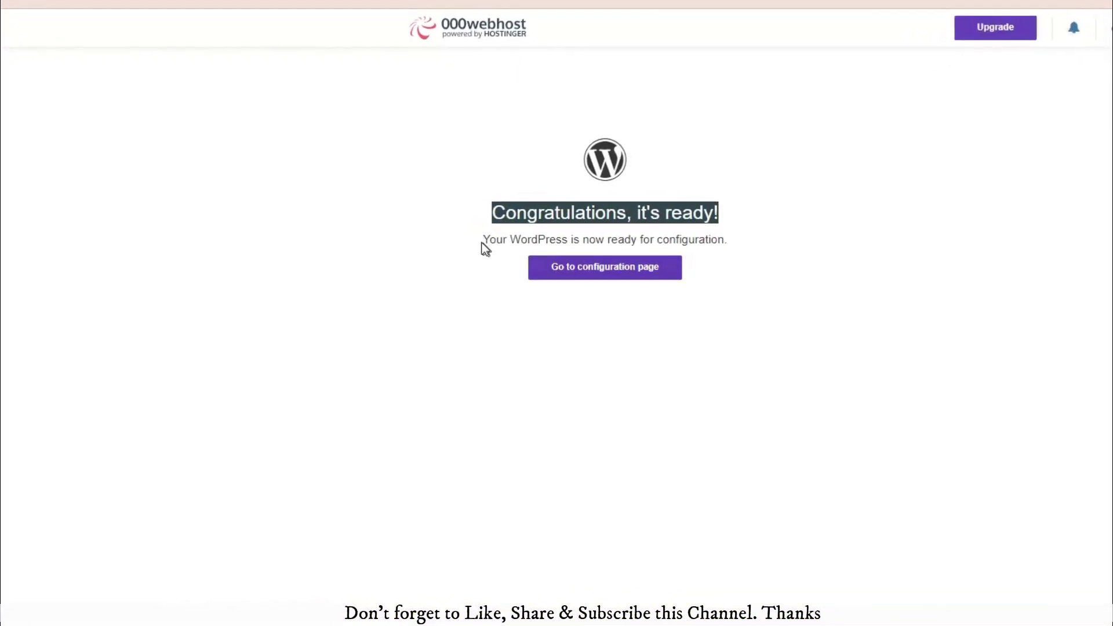
{"action": "left_click_drag", "start_coordinate": [481, 243], "coordinate": [724, 241]}
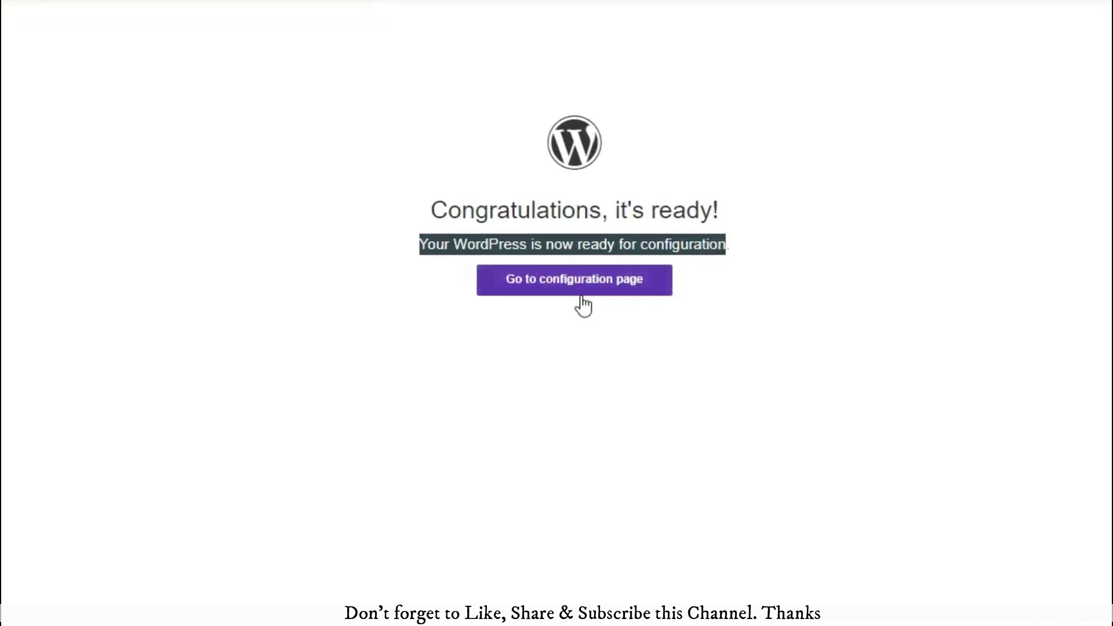
{"action": "left_click", "coordinate": [533, 284]}
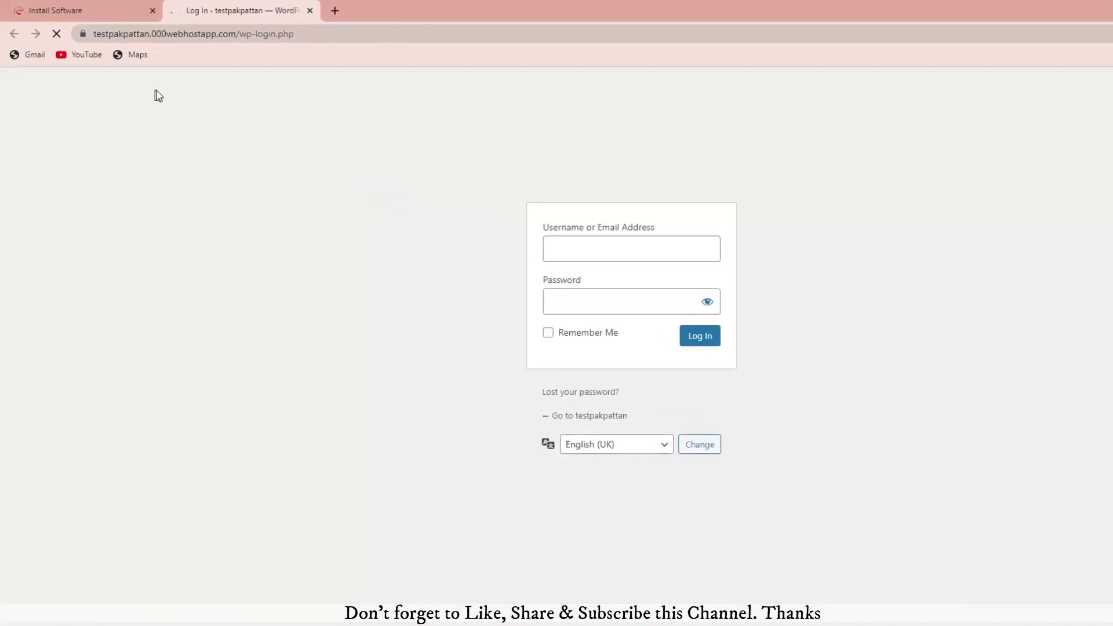
Step: Examine the new site's wp-login page address
{"action": "double_click", "coordinate": [149, 33]}
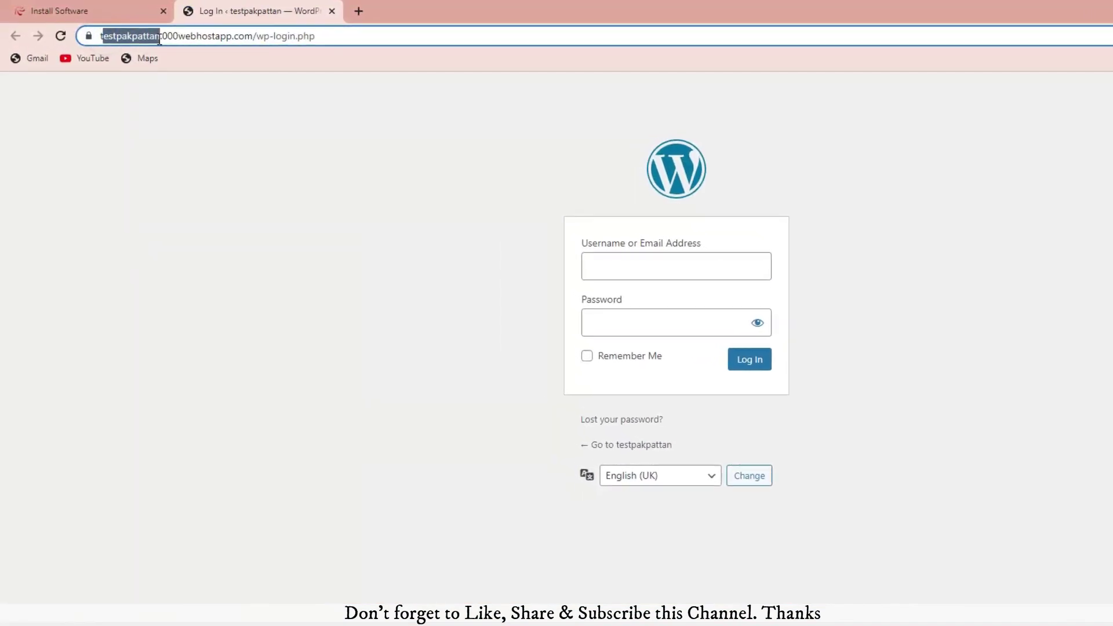
{"action": "left_click", "coordinate": [304, 36]}
{"action": "double_click", "coordinate": [317, 38]}
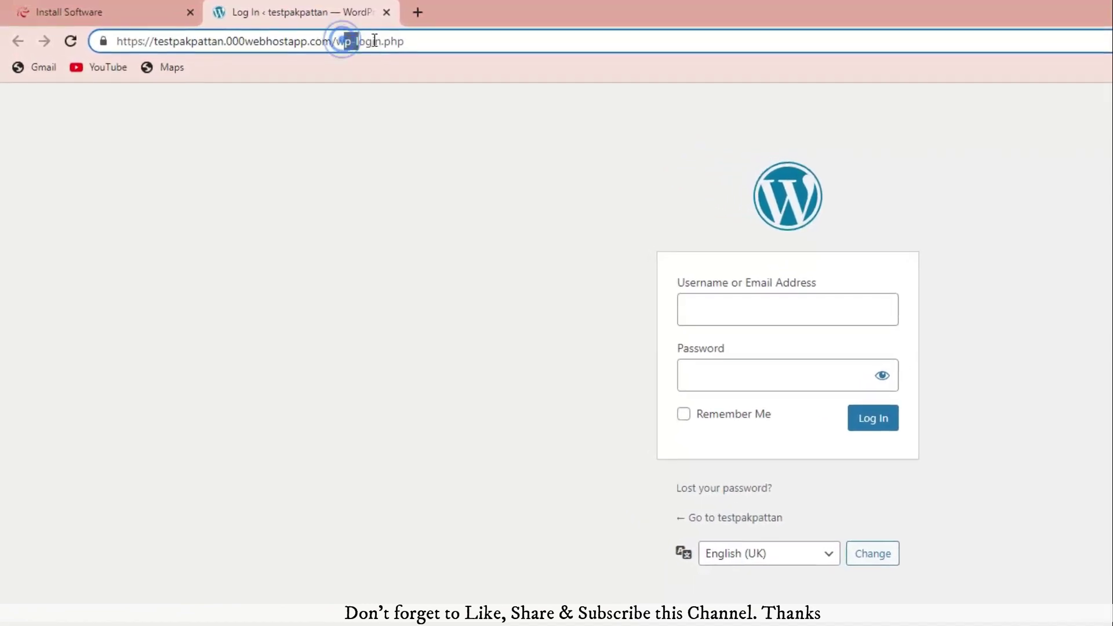
{"action": "left_click_drag", "start_coordinate": [374, 40], "coordinate": [380, 40]}
{"action": "left_click", "coordinate": [384, 40]}
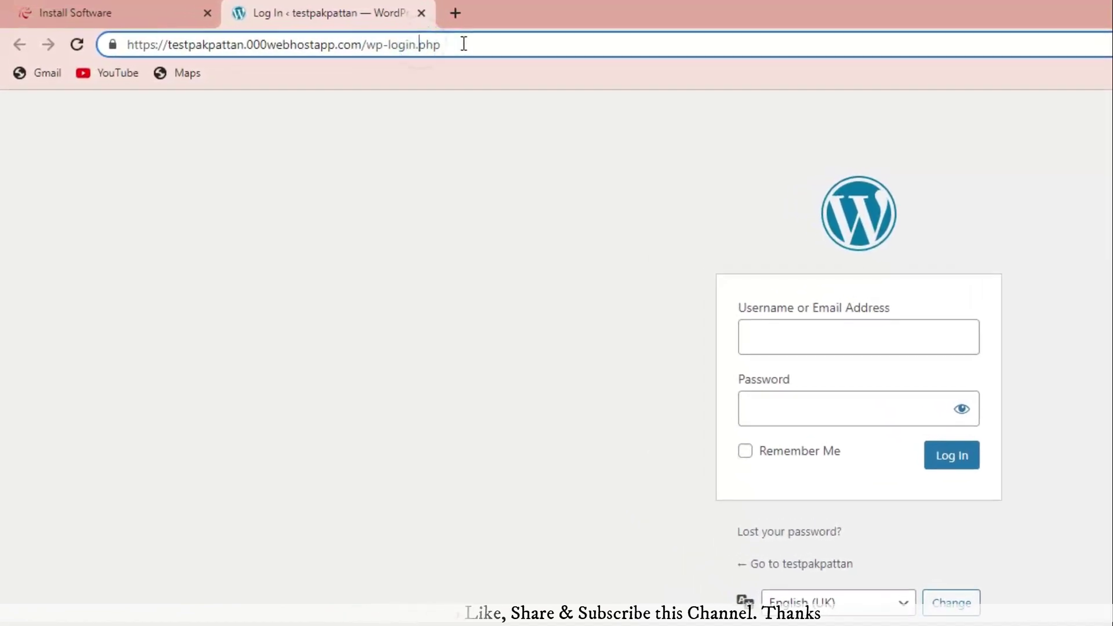
{"action": "left_click_drag", "start_coordinate": [464, 44], "coordinate": [123, 45]}
{"action": "left_click", "coordinate": [319, 195]}
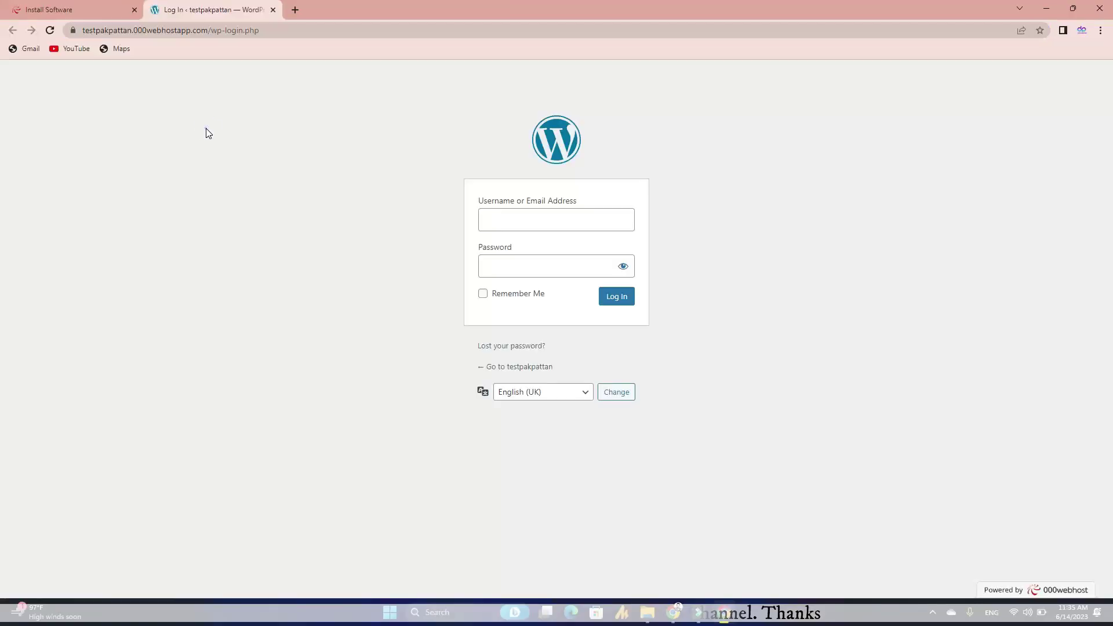
Step: Log in with the admin username and password, with Remember Me ticked
{"action": "left_click", "coordinate": [496, 215]}
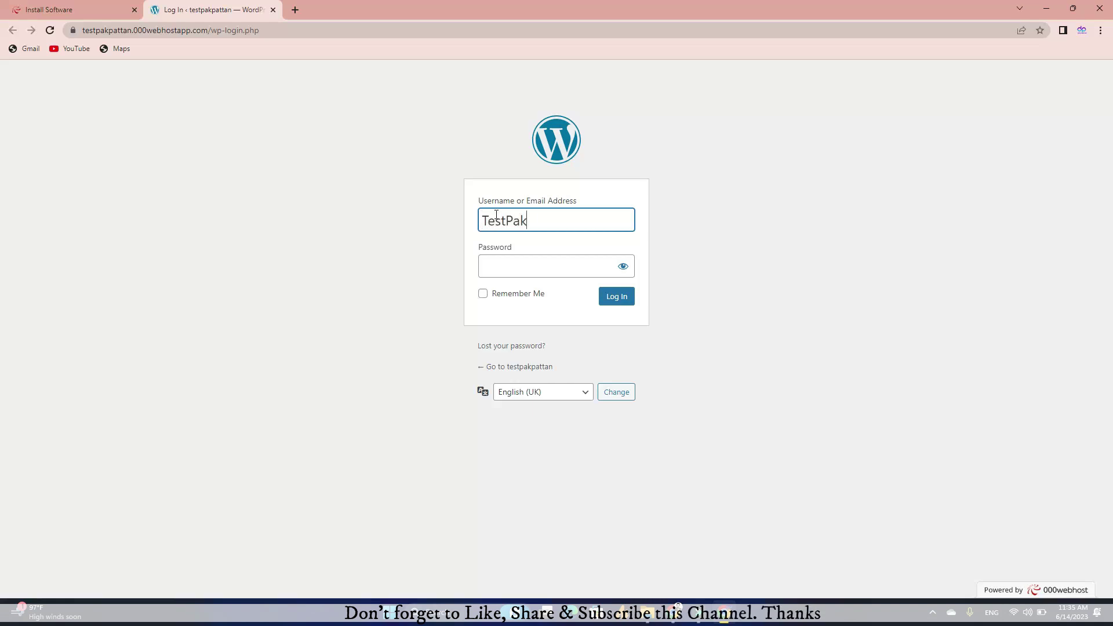
{"action": "left_click", "coordinate": [495, 264]}
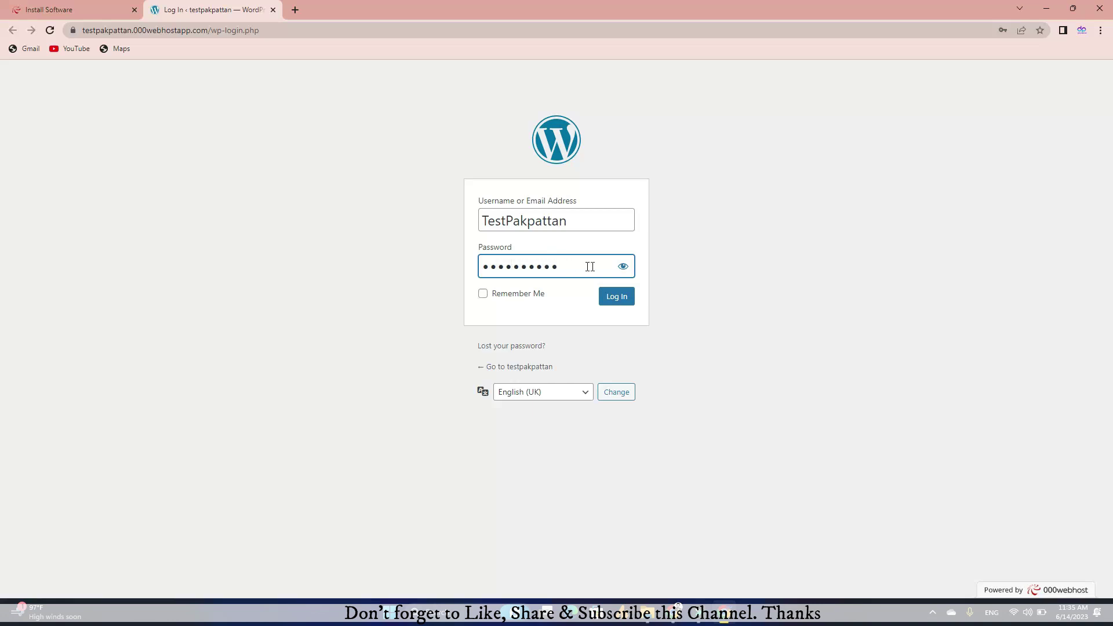
{"action": "left_click", "coordinate": [623, 267]}
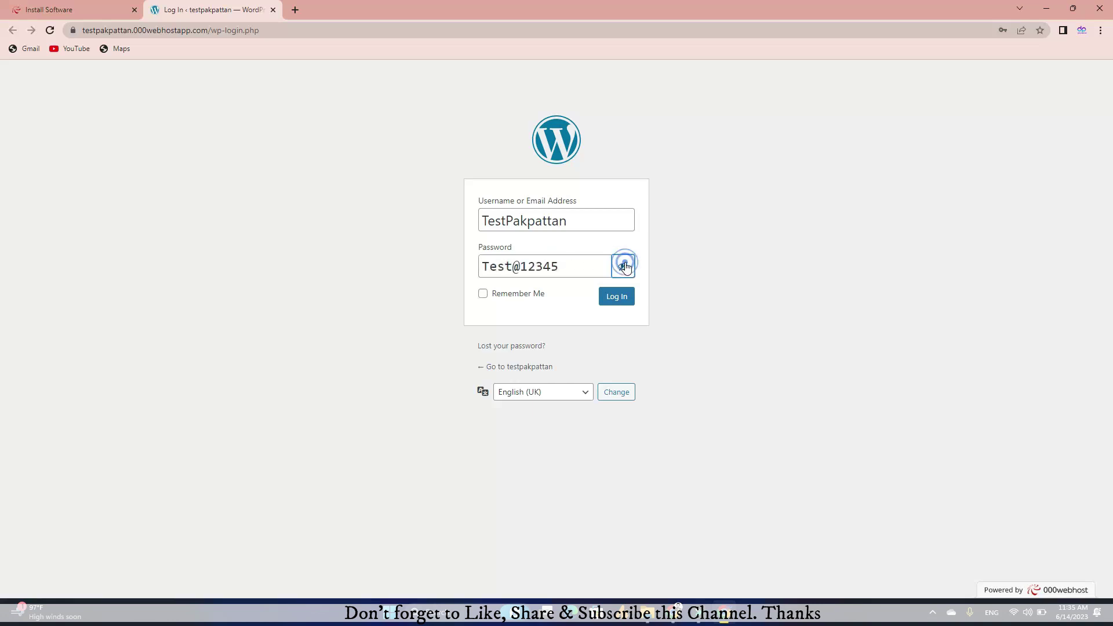
{"action": "left_click", "coordinate": [484, 296]}
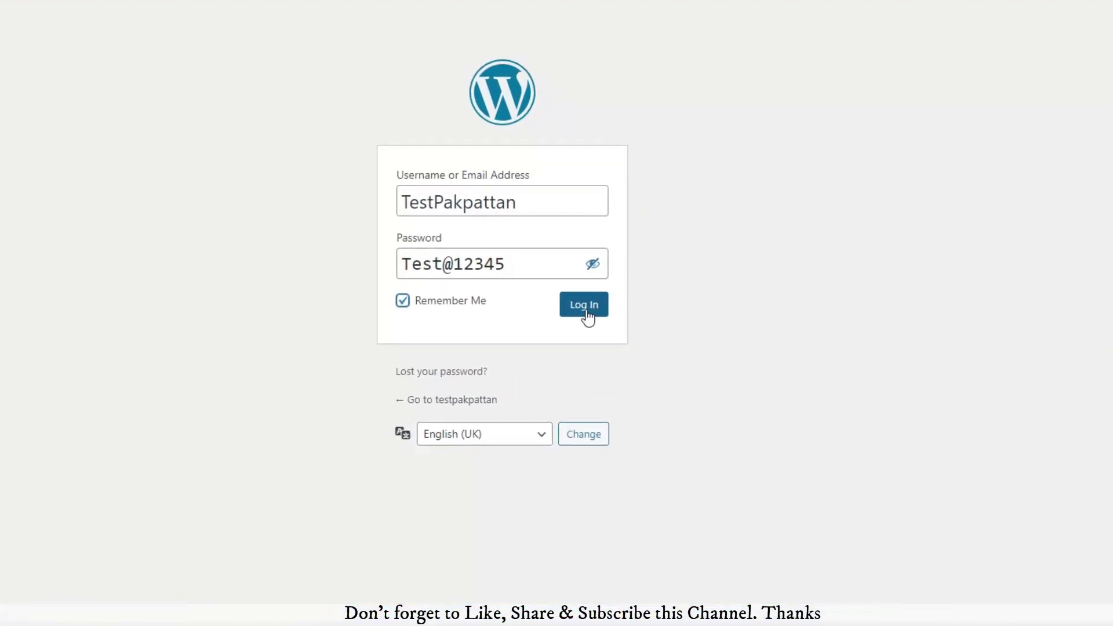
{"action": "left_click", "coordinate": [592, 310]}
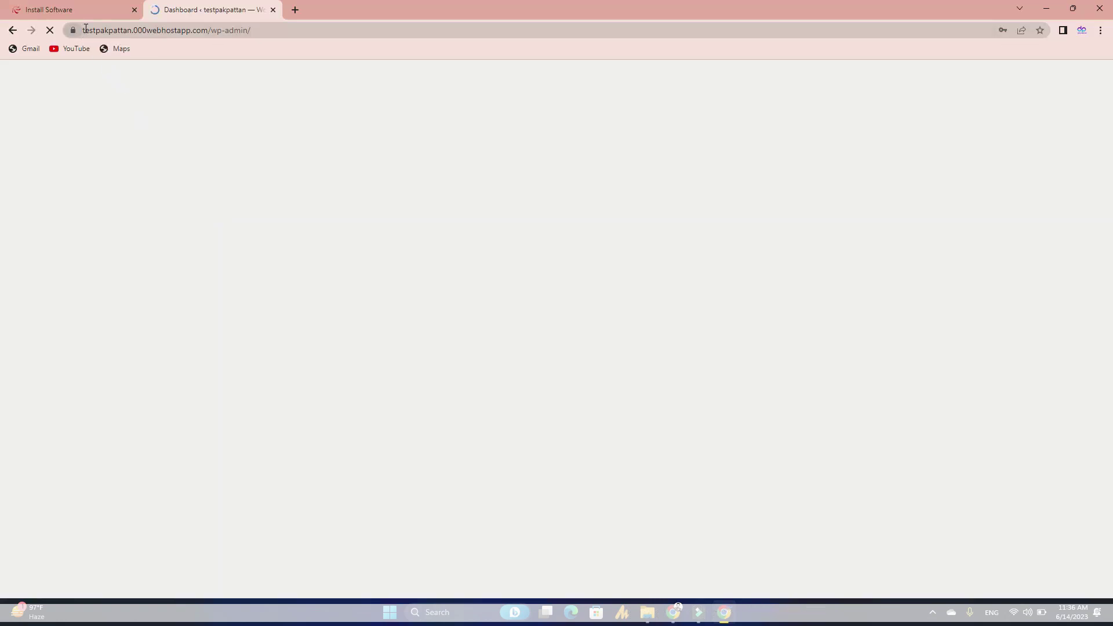
Step: Examine the site's web address and subdomain in the address bar
{"action": "left_click_drag", "start_coordinate": [85, 28], "coordinate": [132, 28]}
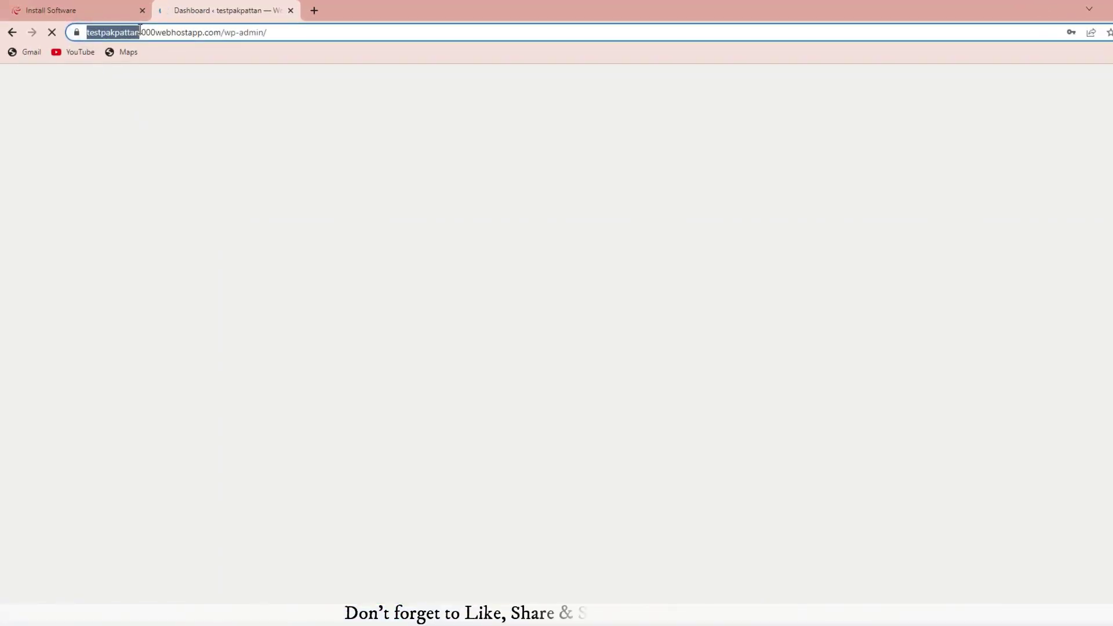
{"action": "left_click", "coordinate": [126, 32]}
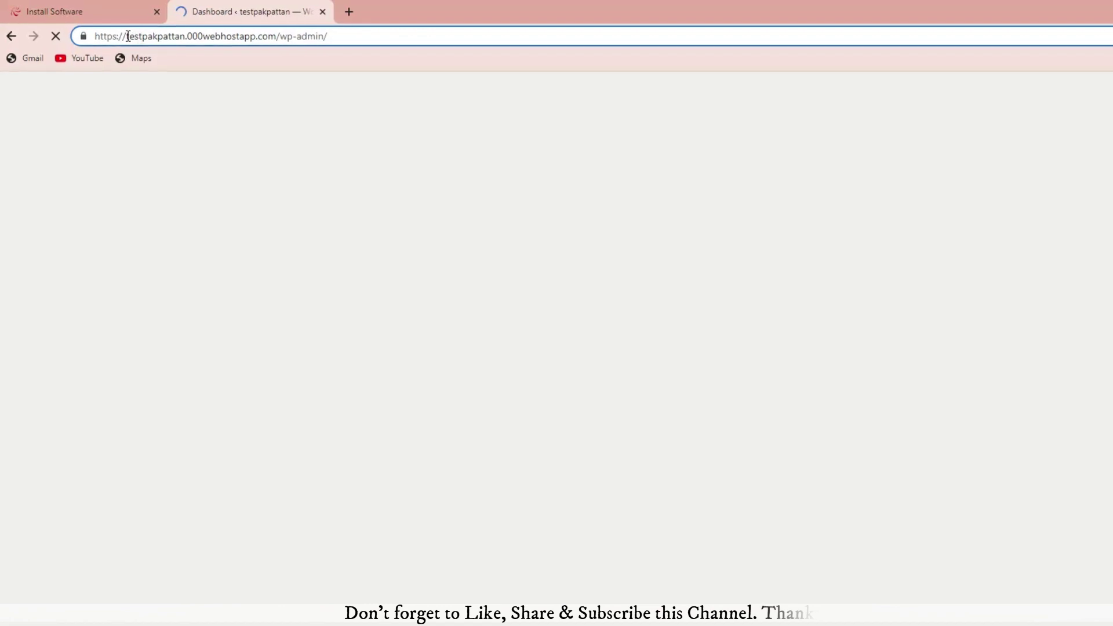
{"action": "left_click_drag", "start_coordinate": [128, 36], "coordinate": [185, 36]}
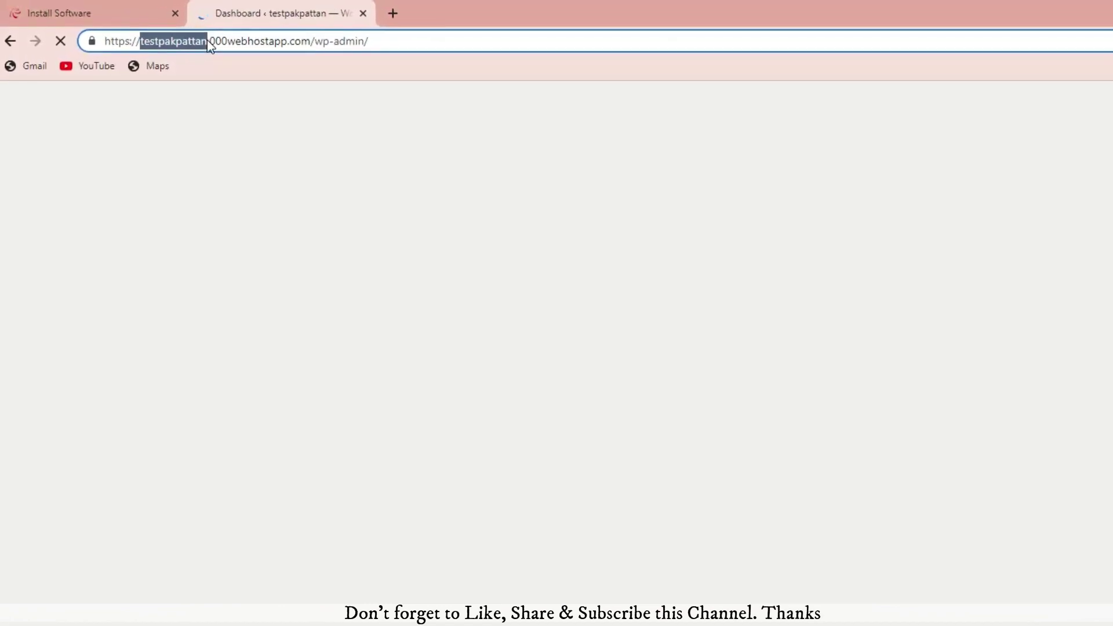
{"action": "left_click", "coordinate": [208, 41]}
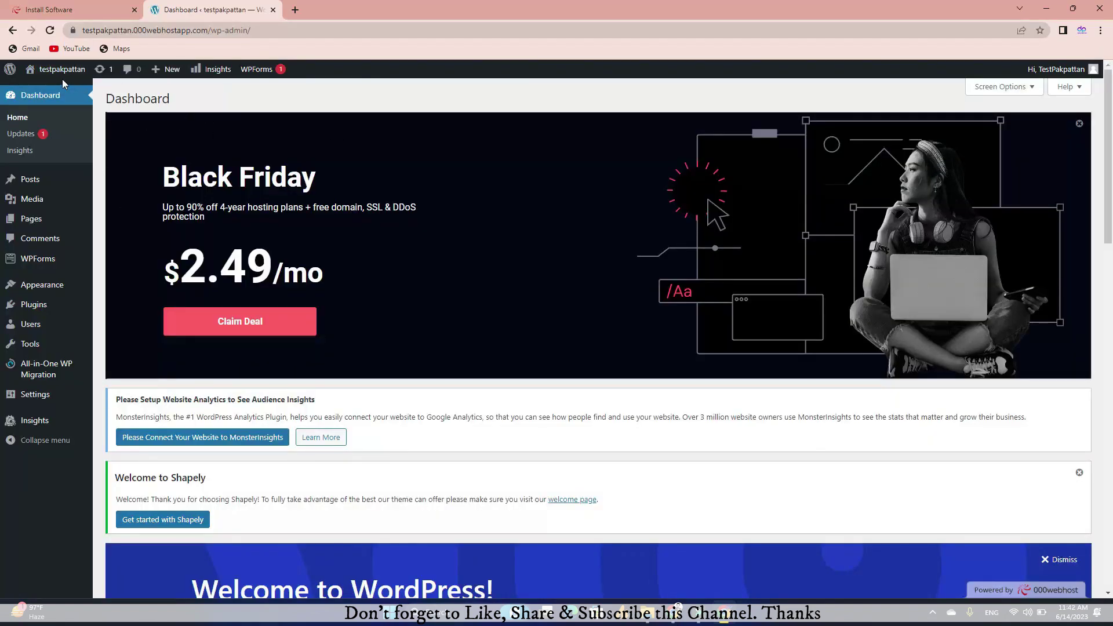
Step: Open the live site from the Visit Site link in a new tab and switch to it
{"action": "mouse_move", "coordinate": [64, 80]}
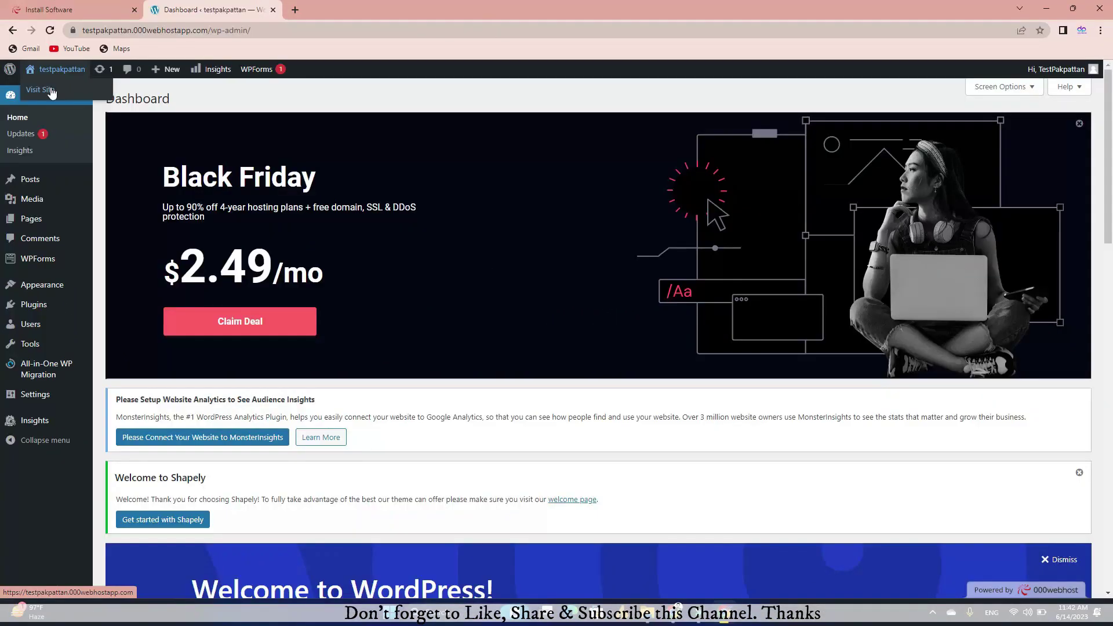
{"action": "right_click", "coordinate": [74, 122]}
{"action": "left_click", "coordinate": [73, 99]}
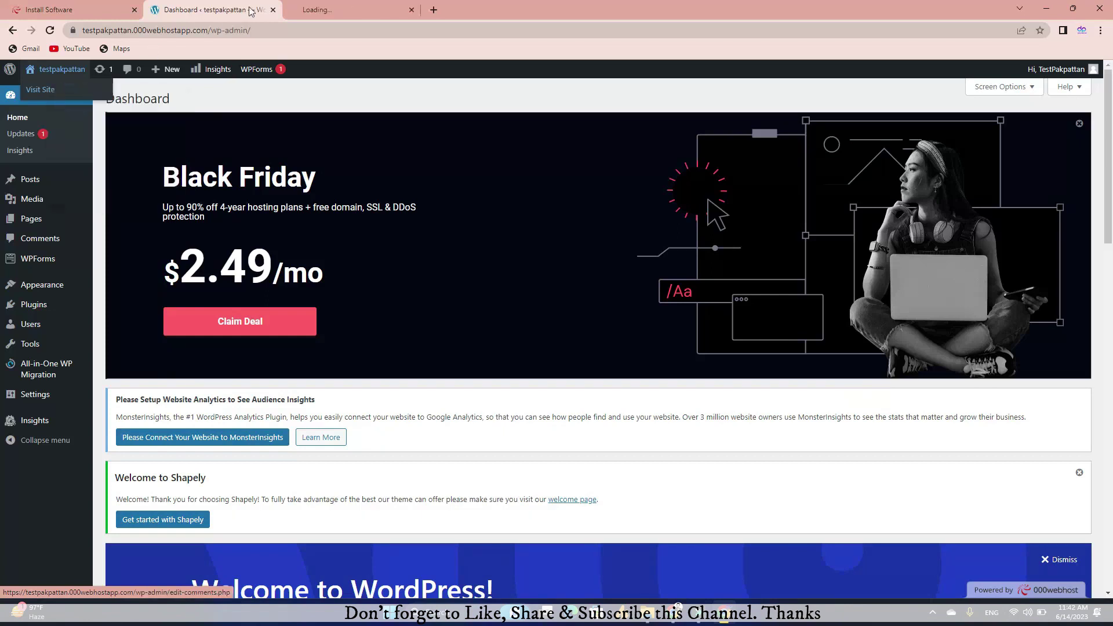
{"action": "left_click", "coordinate": [301, 6]}
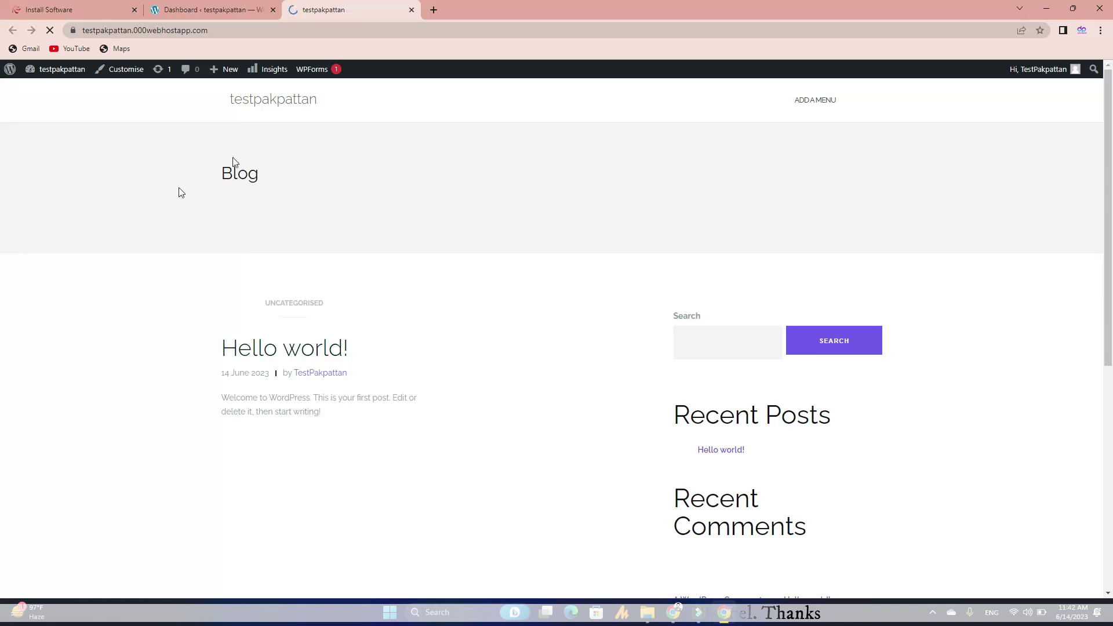
Step: Toggle between the admin dashboard and the live blog tabs
{"action": "left_click", "coordinate": [200, 9]}
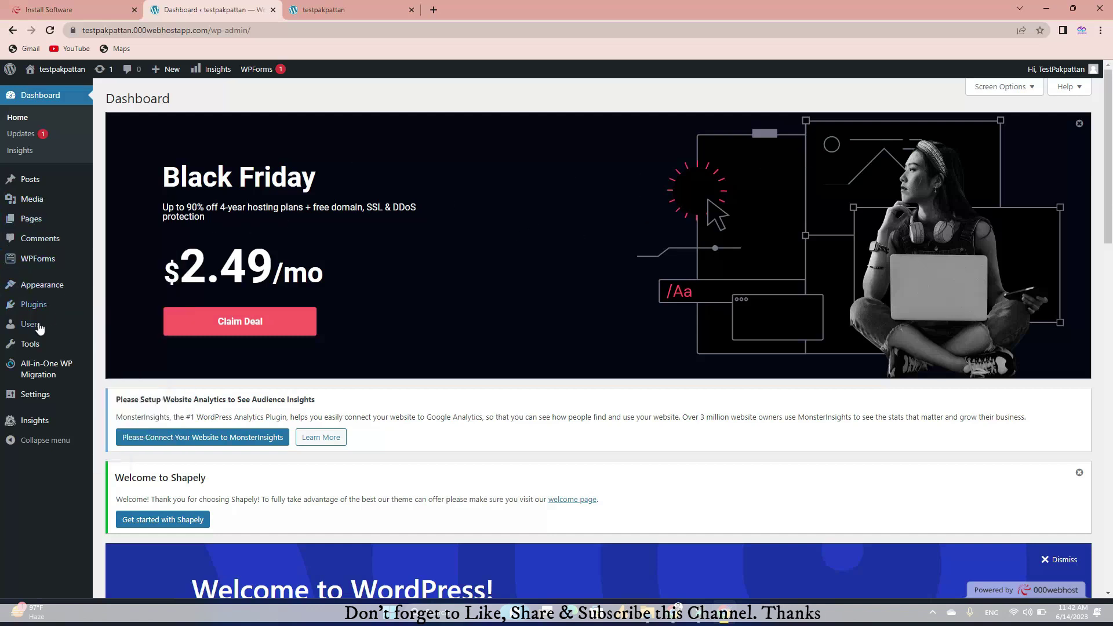
{"action": "mouse_move", "coordinate": [39, 328]}
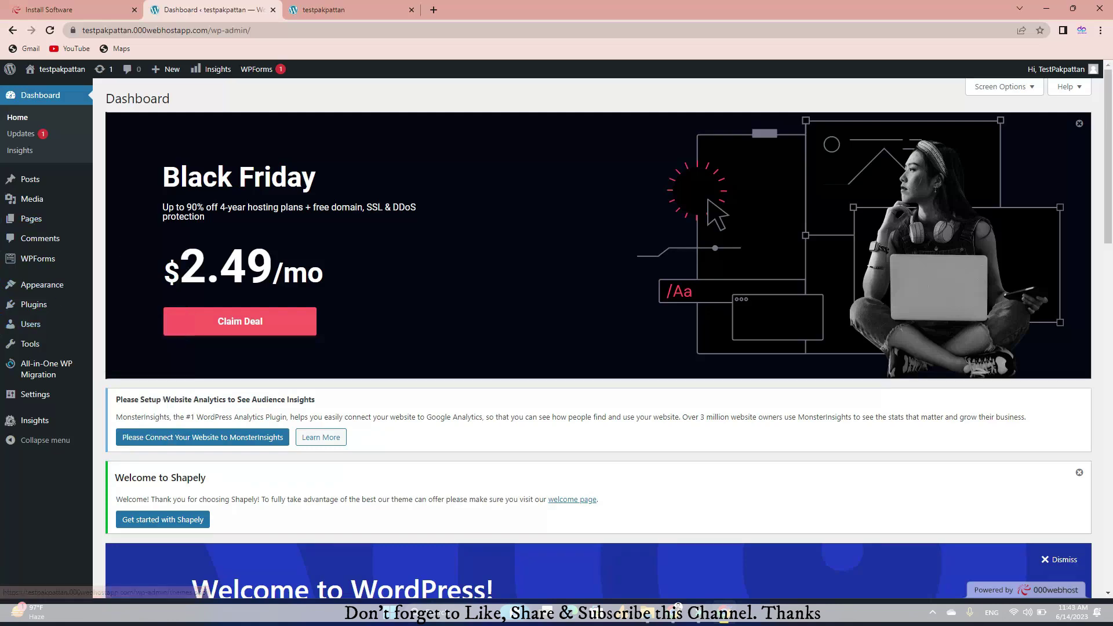
{"action": "left_click", "coordinate": [335, 7]}
{"action": "left_click", "coordinate": [227, 10]}
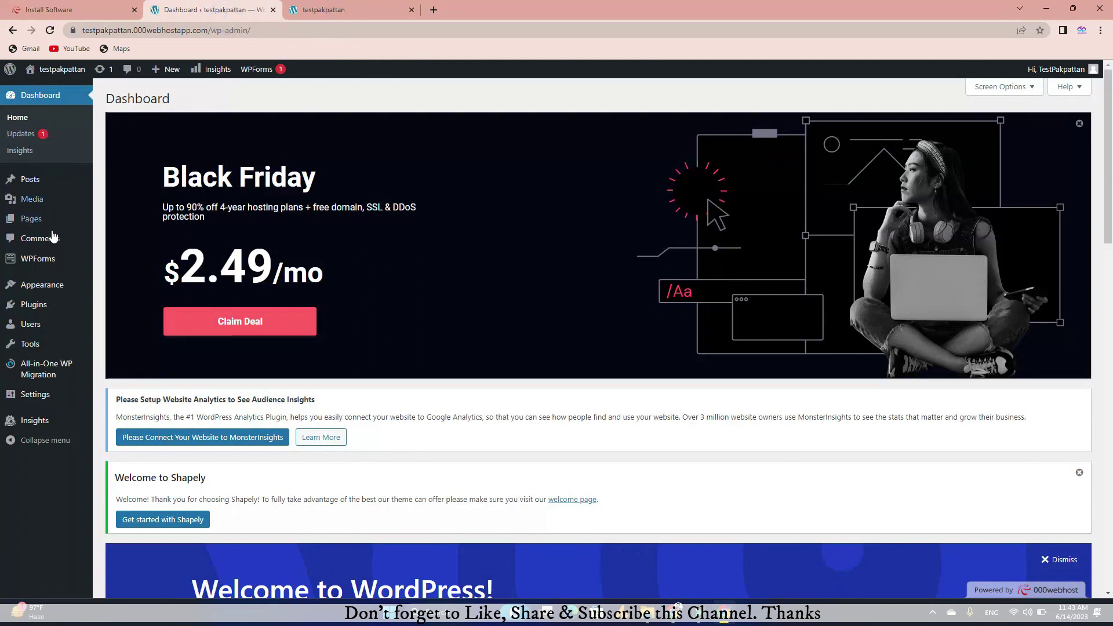
{"action": "left_click", "coordinate": [343, 10]}
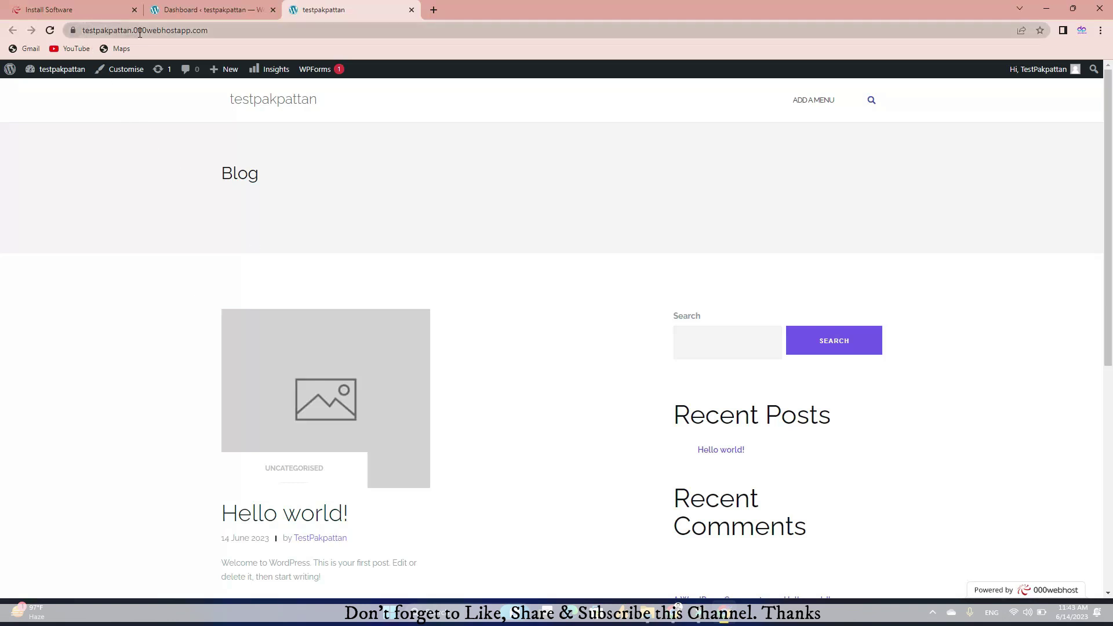
Step: Select the blog's full web address, then return to the 000webhost install page
{"action": "left_click", "coordinate": [85, 31]}
{"action": "left_click_drag", "start_coordinate": [111, 32], "coordinate": [145, 34]}
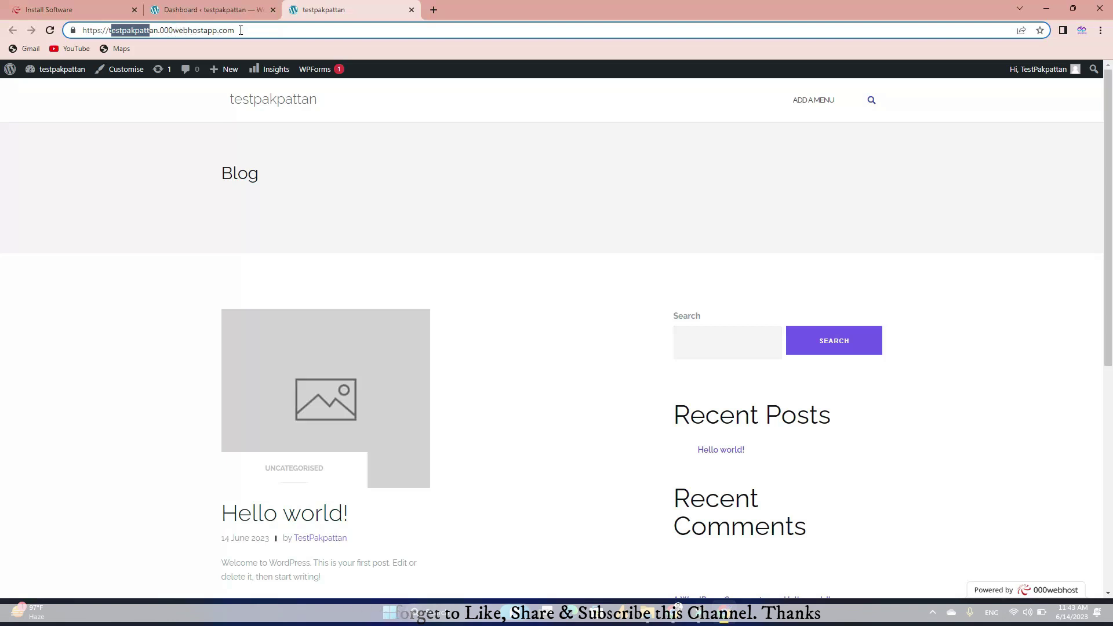
{"action": "left_click_drag", "start_coordinate": [249, 30], "coordinate": [73, 33]}
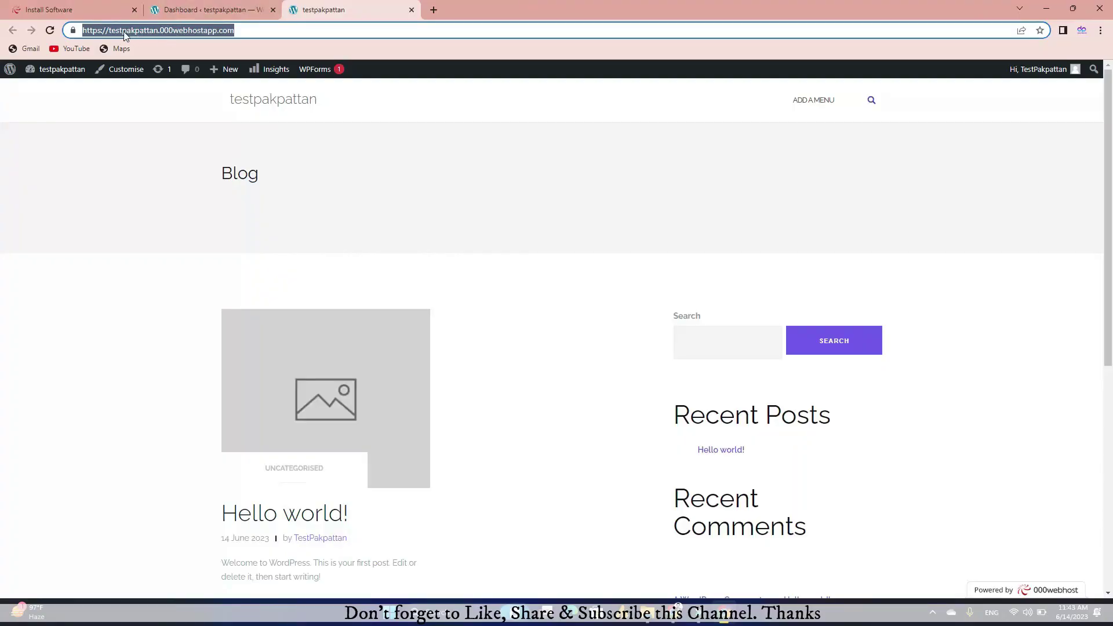
{"action": "left_click", "coordinate": [208, 10]}
{"action": "left_click", "coordinate": [82, 7]}
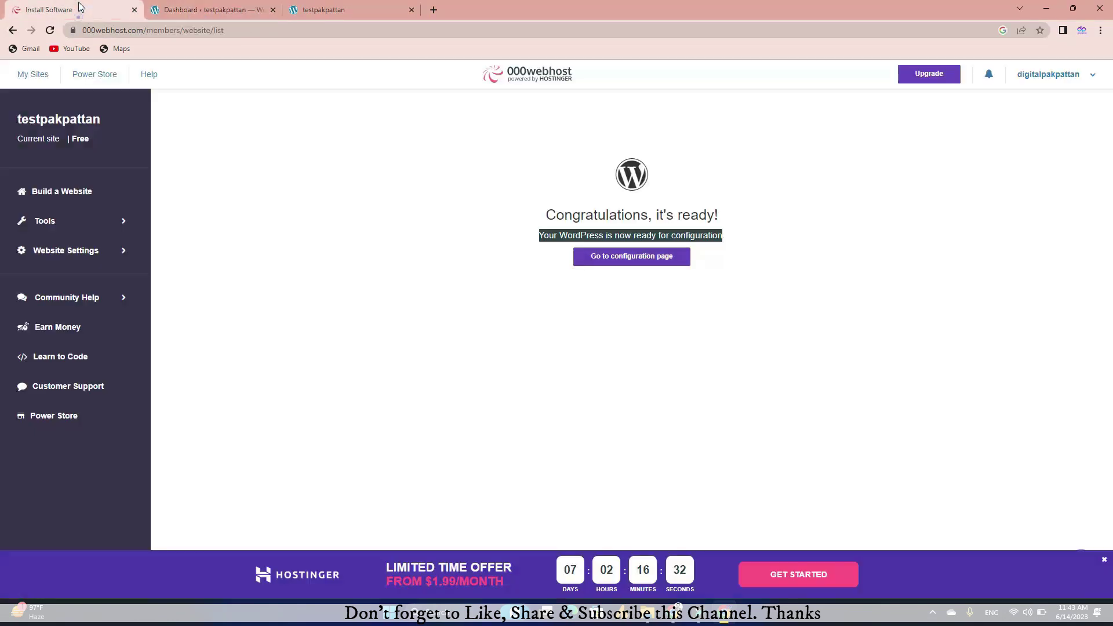
Step: Check the Full Name on the Account Settings profile, then return to the My Websites list
{"action": "left_click", "coordinate": [371, 223]}
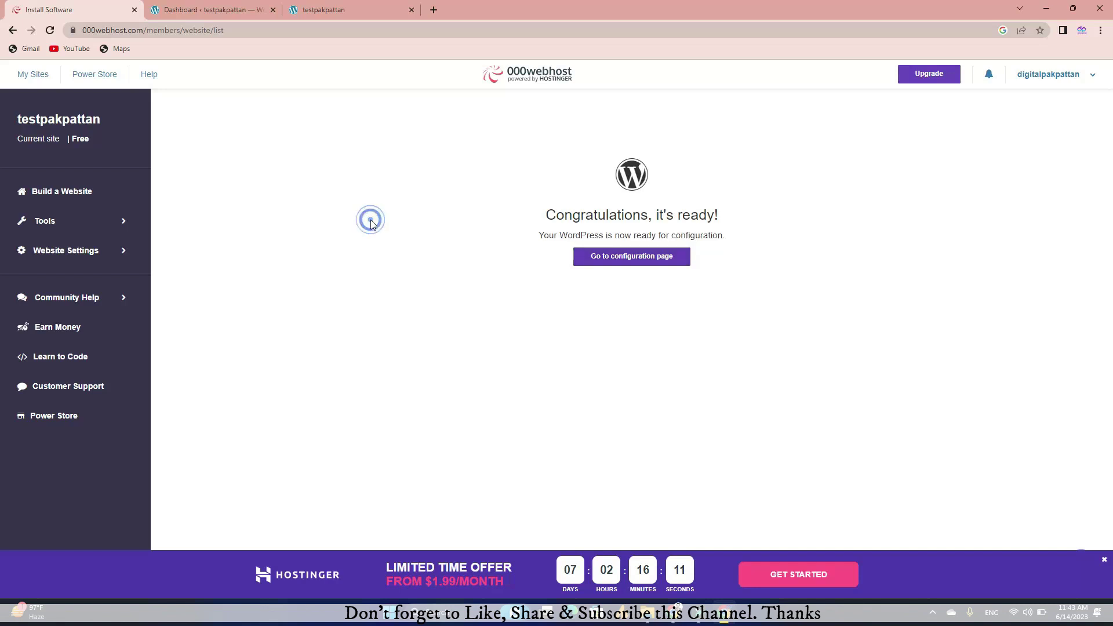
{"action": "left_click", "coordinate": [1069, 79]}
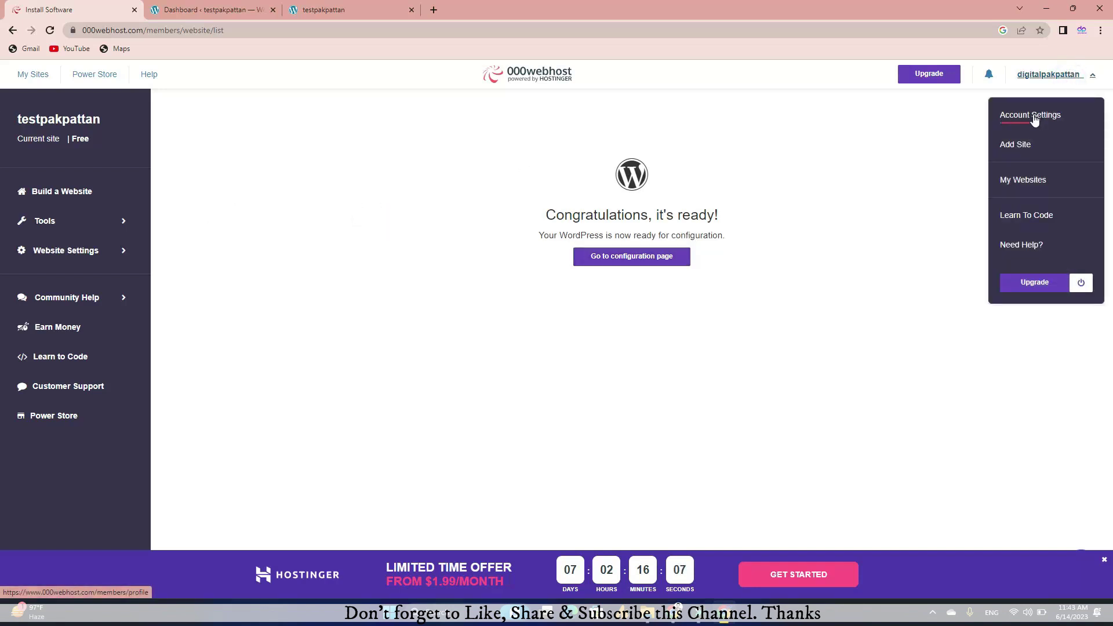
{"action": "left_click", "coordinate": [1034, 118]}
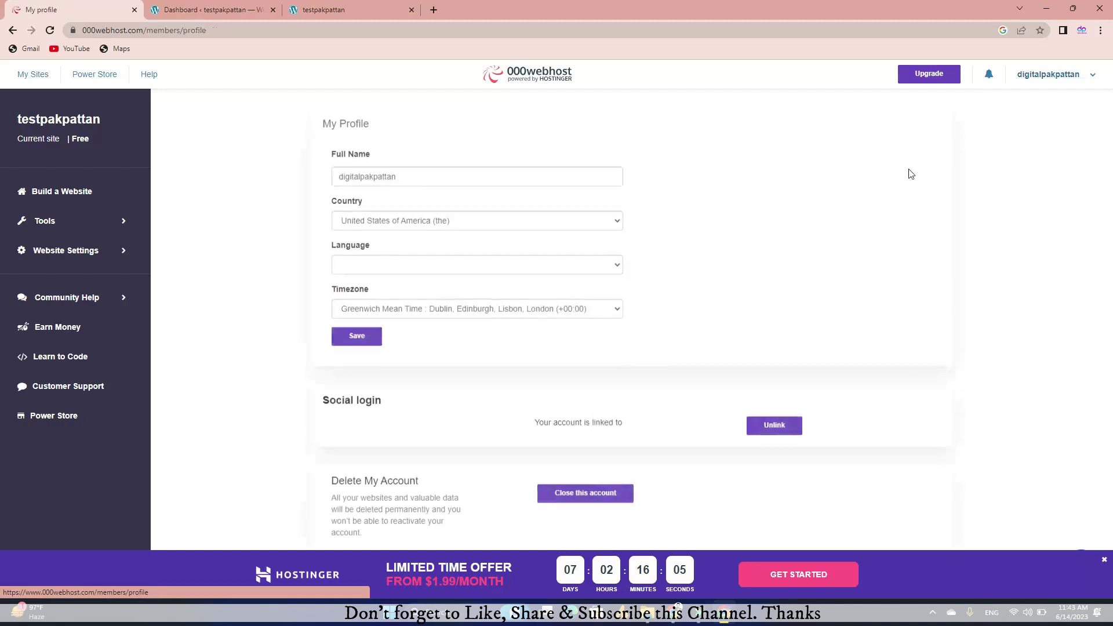
{"action": "double_click", "coordinate": [365, 176]}
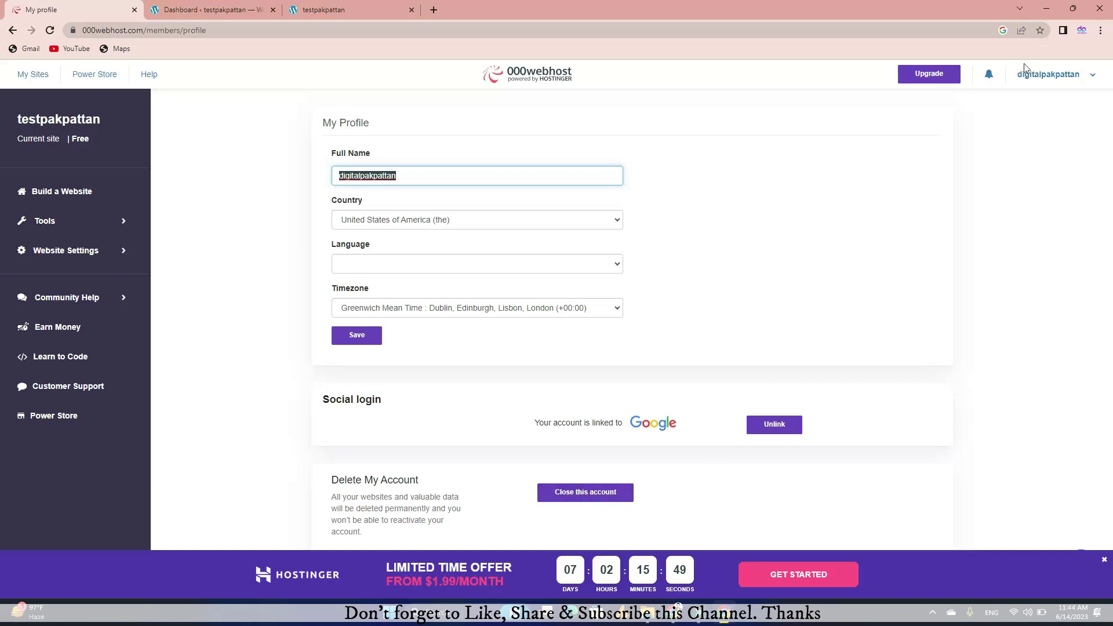
{"action": "left_click", "coordinate": [1056, 75]}
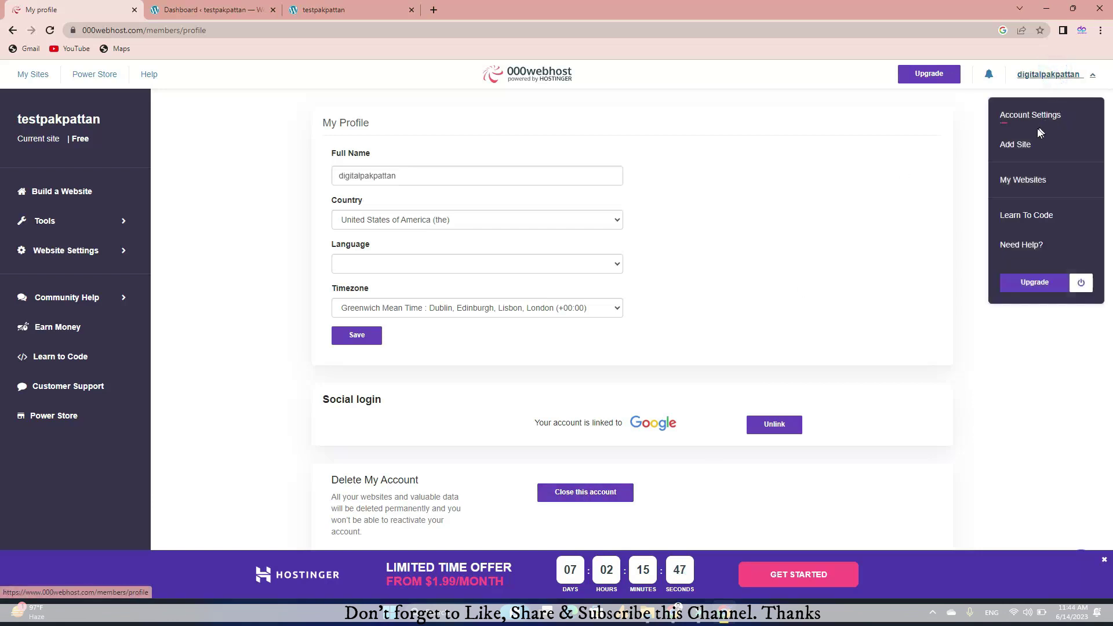
{"action": "left_click", "coordinate": [1020, 181]}
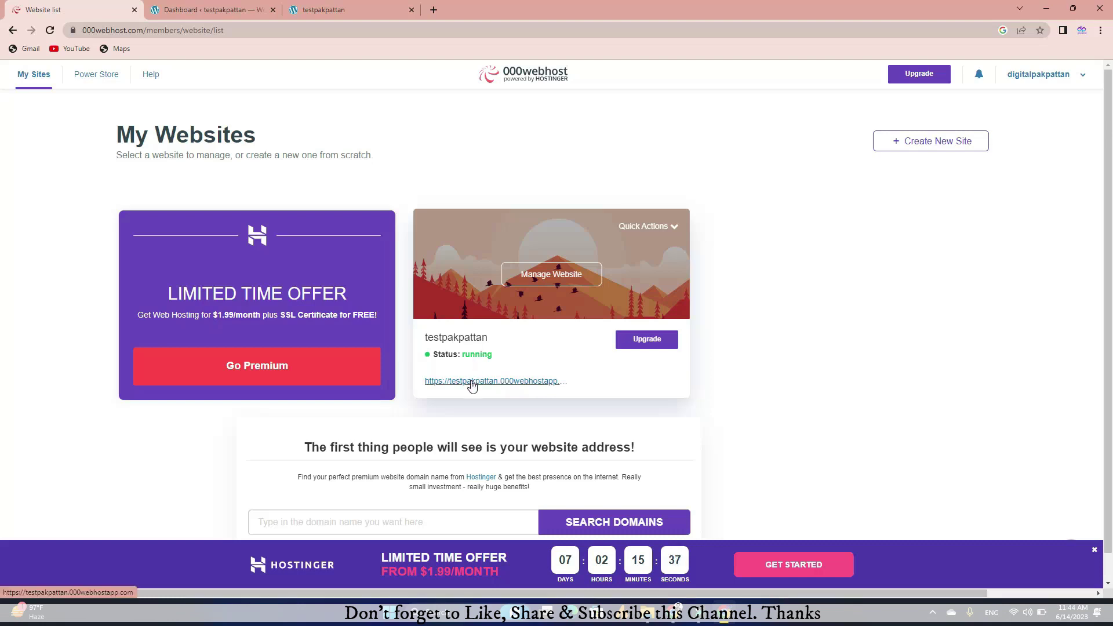
Step: Manage testpakpattan, look through File Manager and Set Web Address, then reach Website Settings > General
{"action": "left_click", "coordinate": [523, 282]}
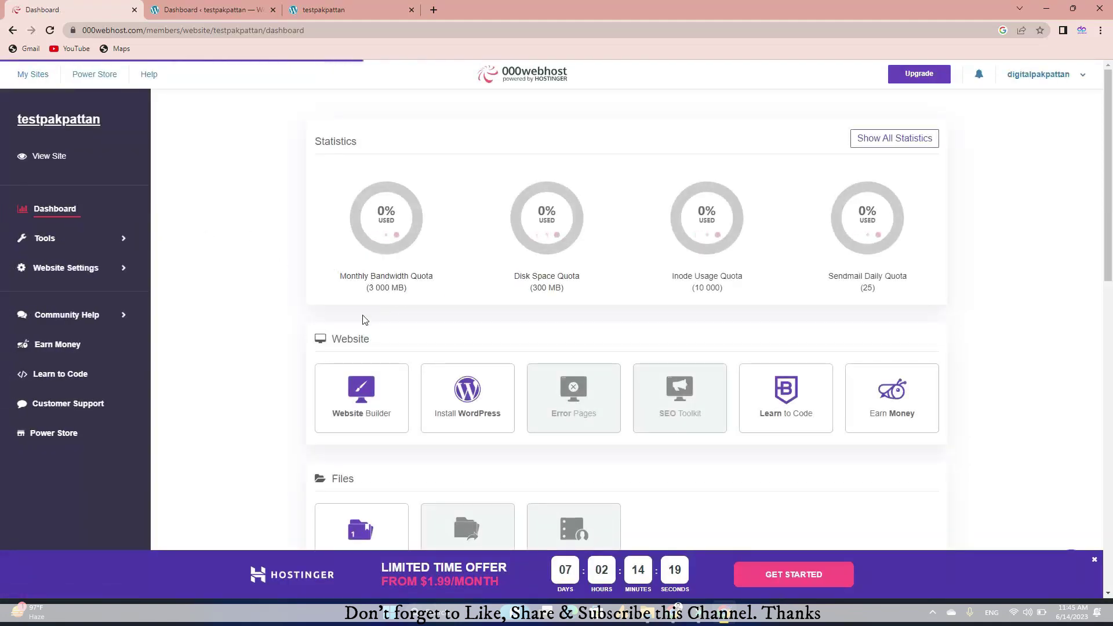
{"action": "left_click", "coordinate": [51, 241]}
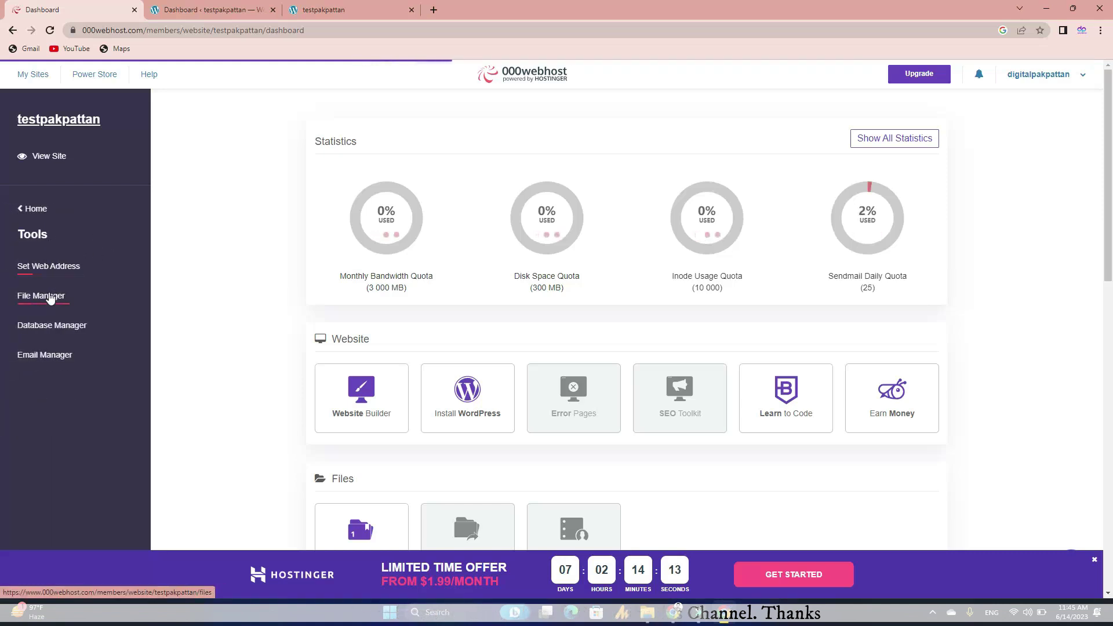
{"action": "left_click", "coordinate": [50, 296]}
{"action": "left_click", "coordinate": [46, 269]}
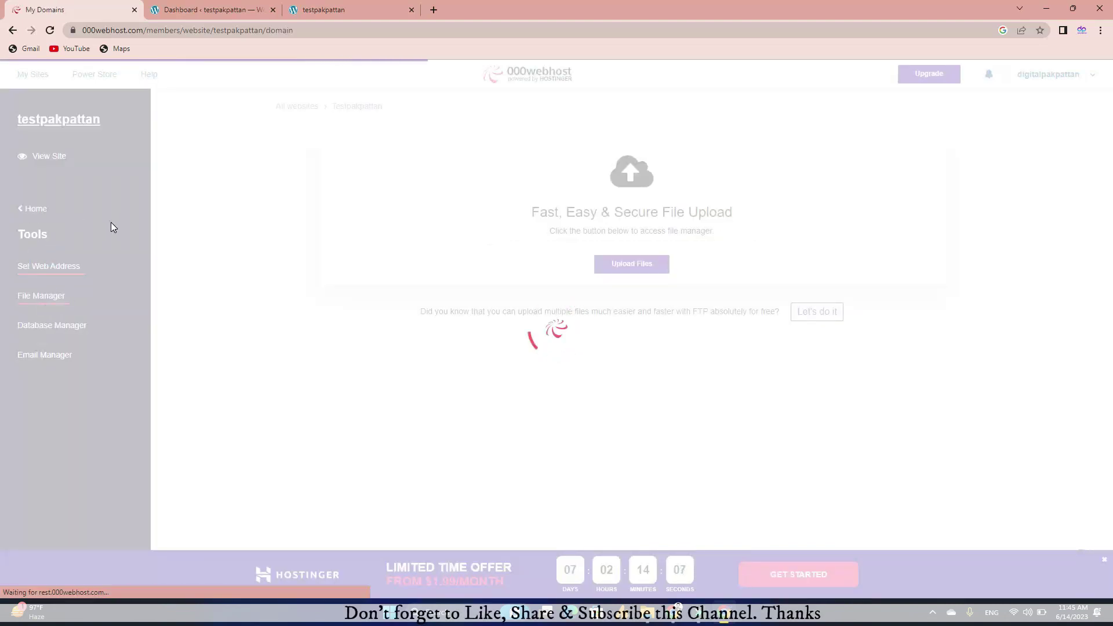
{"action": "left_click", "coordinate": [33, 211]}
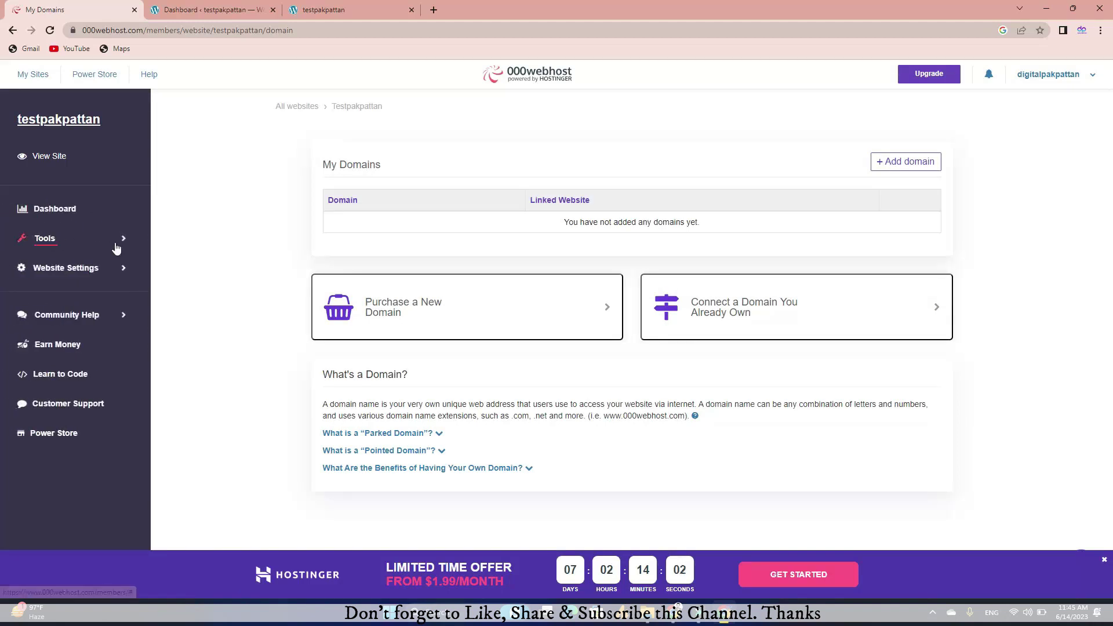
{"action": "left_click", "coordinate": [86, 272]}
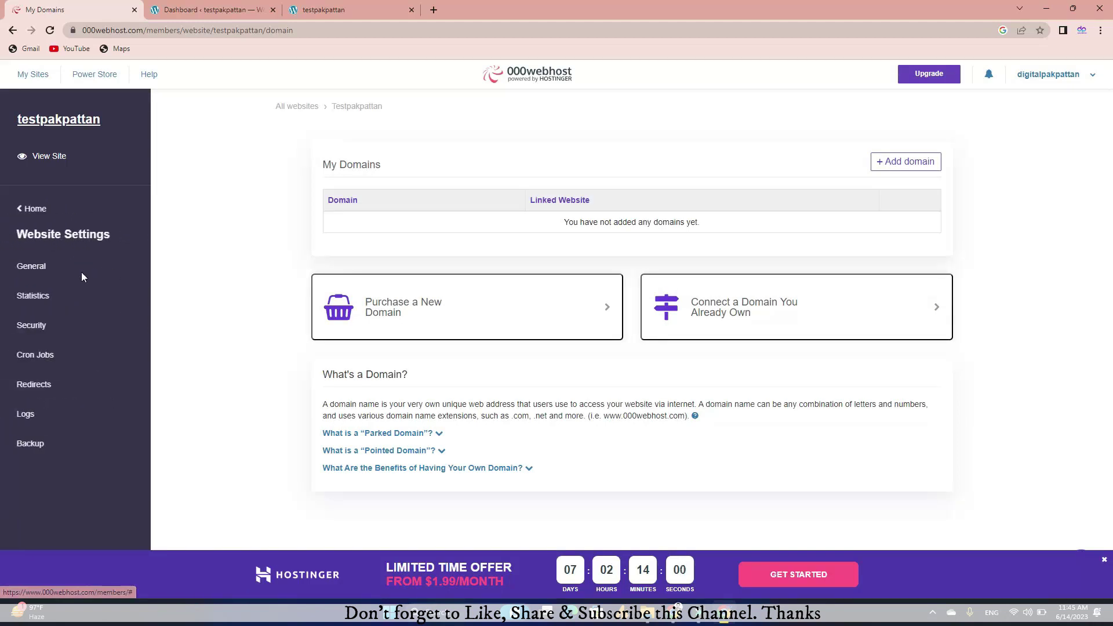
{"action": "left_click", "coordinate": [44, 267]}
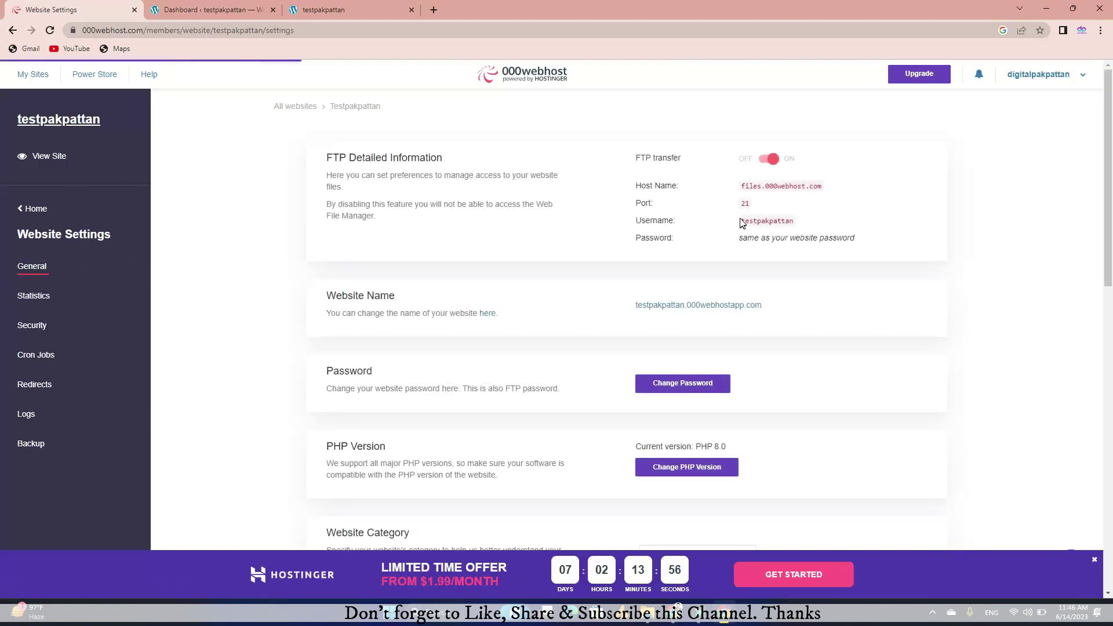
Step: Highlight the FTP username, try Change Password, then return to the testpakpattan WordPress Dashboard tab
{"action": "left_click_drag", "start_coordinate": [741, 222], "coordinate": [795, 226]}
{"action": "left_click", "coordinate": [657, 387]}
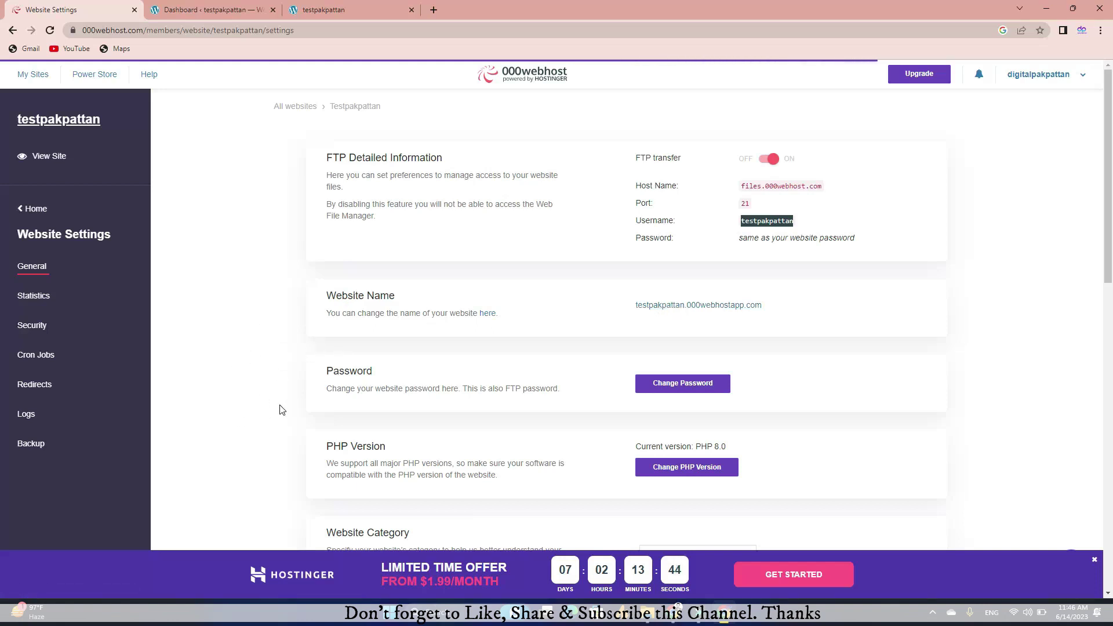
{"action": "left_click", "coordinate": [219, 10]}
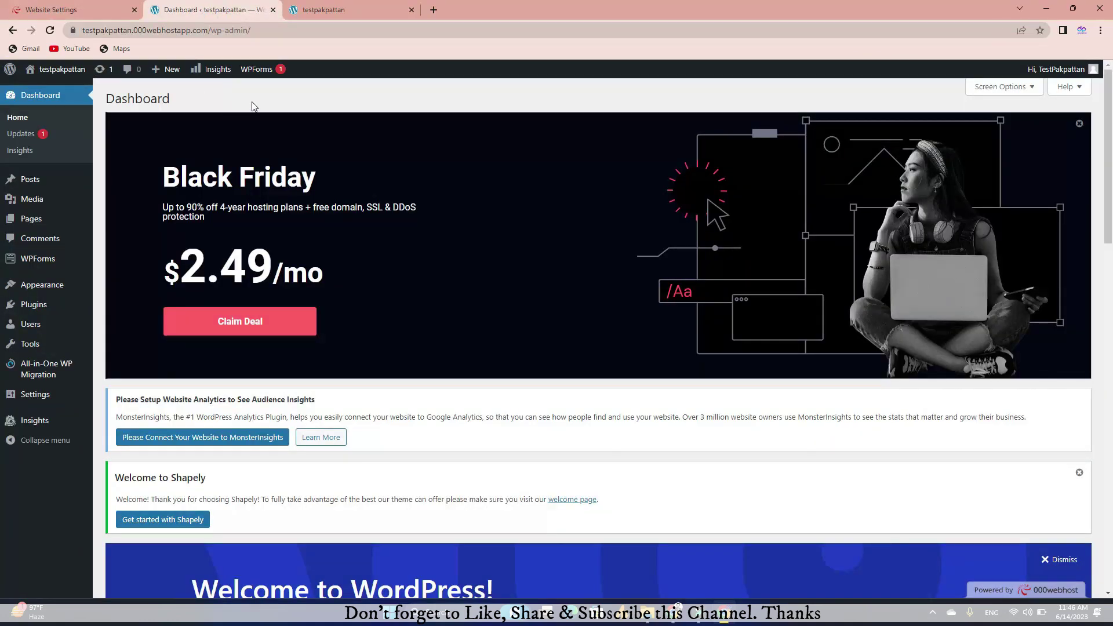